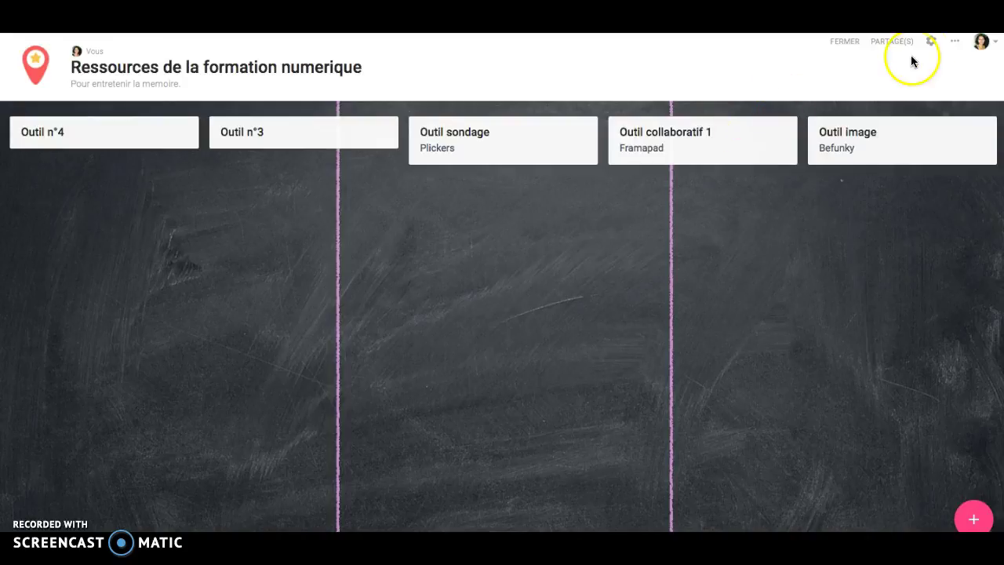
# Preview the Freeform and Stream post layouts in the padlet's settings, and set the layout back to Grid
pyautogui.click(929, 44)
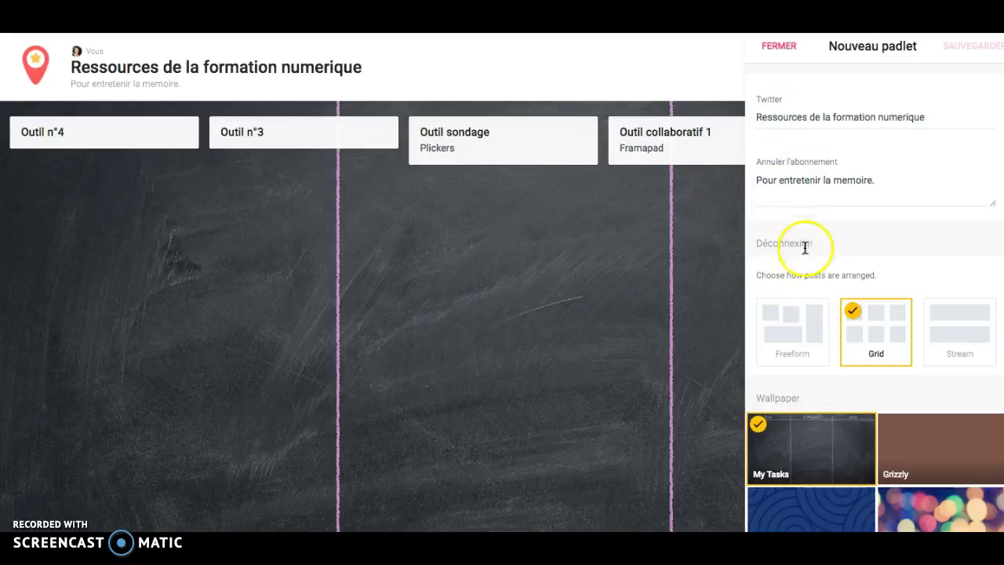
pyautogui.click(791, 331)
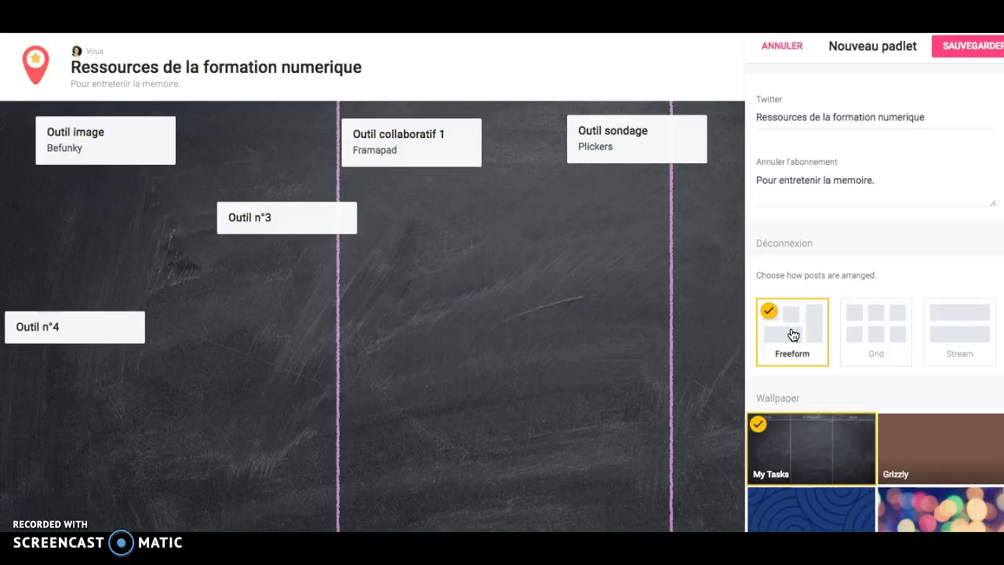
pyautogui.click(959, 339)
pyautogui.click(818, 335)
pyautogui.click(883, 336)
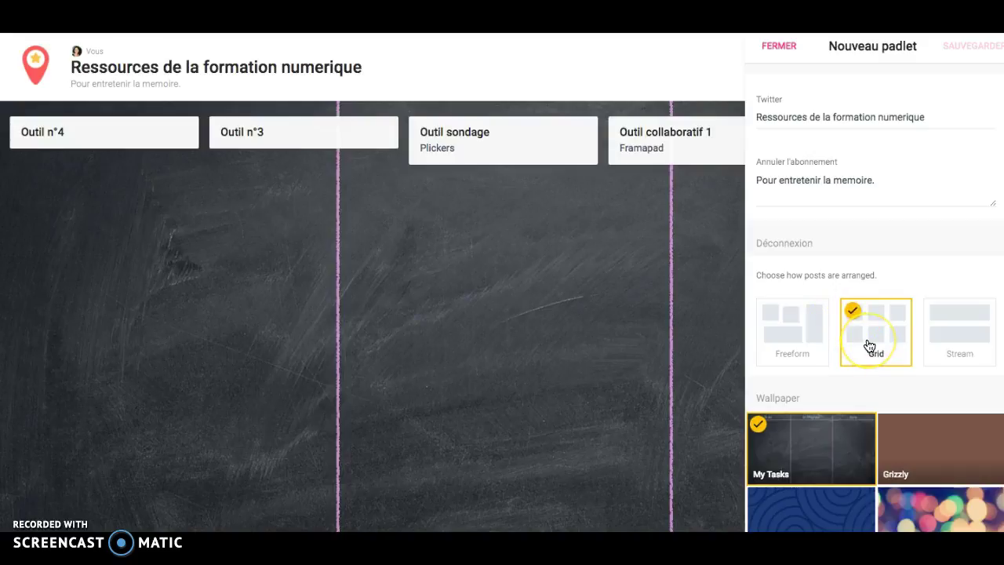
# Preview the Vinyl and Paparazzi wallpapers on the padlet
pyautogui.scroll(-3, 868, 345)
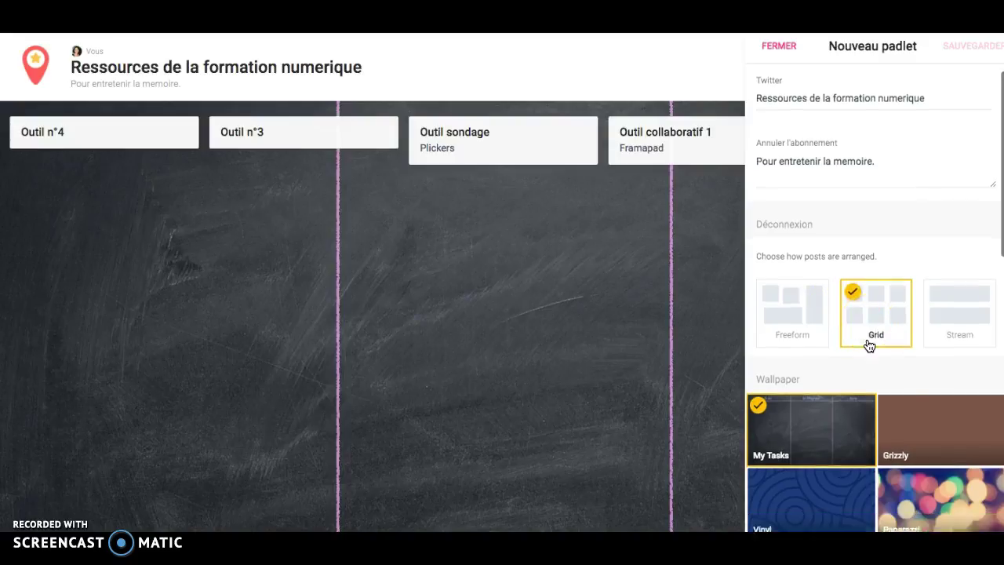
pyautogui.click(853, 296)
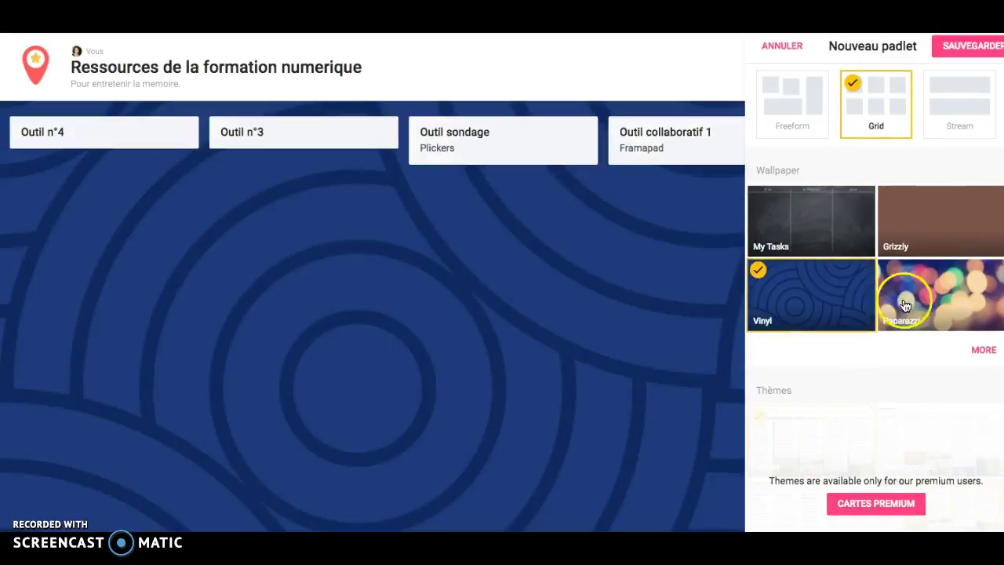
pyautogui.click(940, 299)
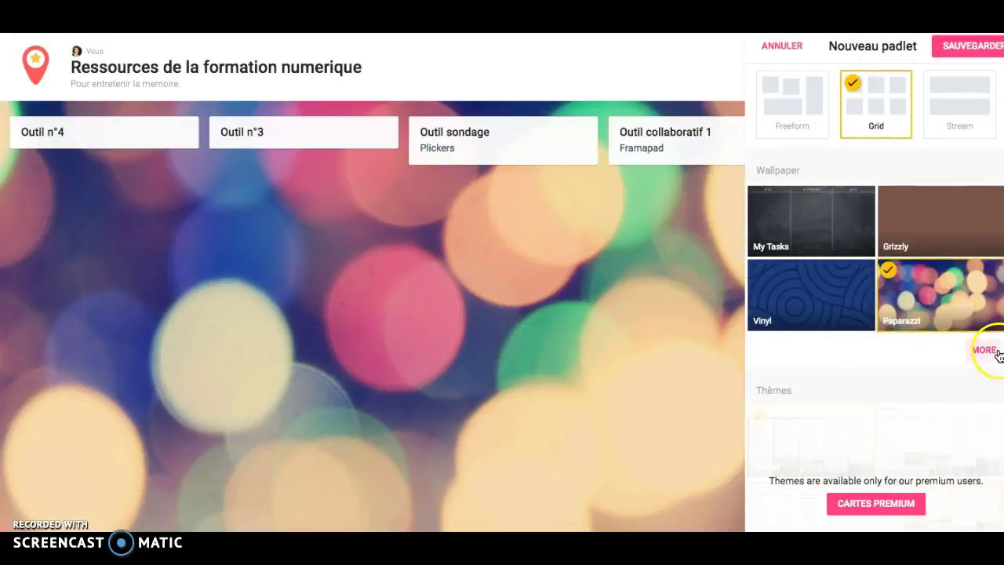
# Open the full wallpaper gallery and try the Chevron and Cloud wallpapers
pyautogui.click(983, 350)
pyautogui.scroll(-5, 888, 350)
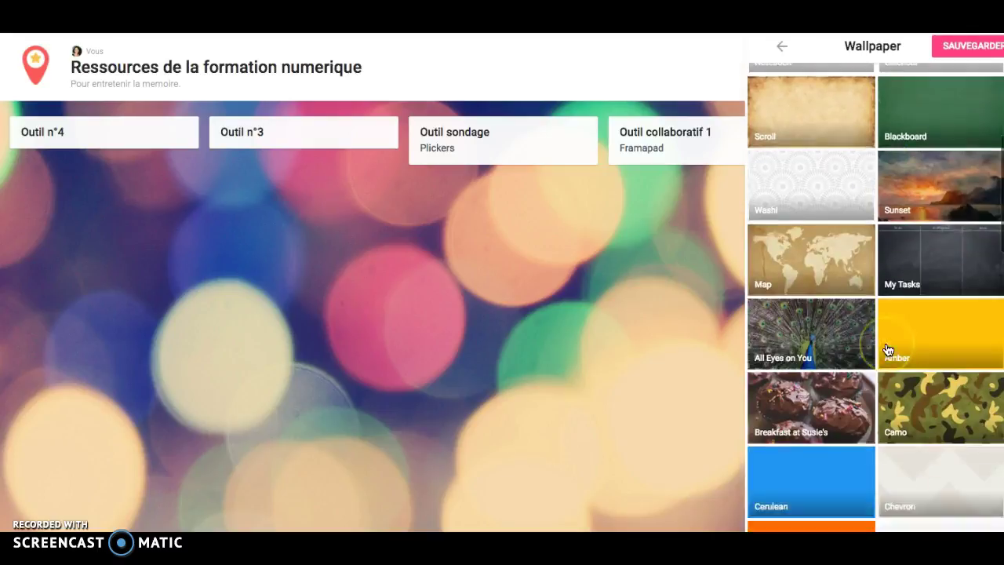
pyautogui.scroll(-2, 888, 349)
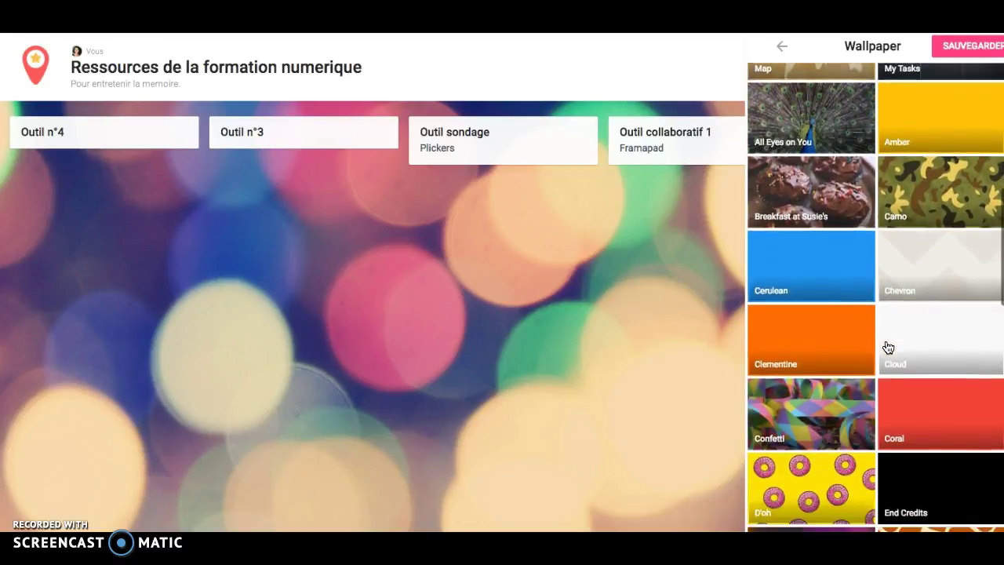
pyautogui.click(929, 257)
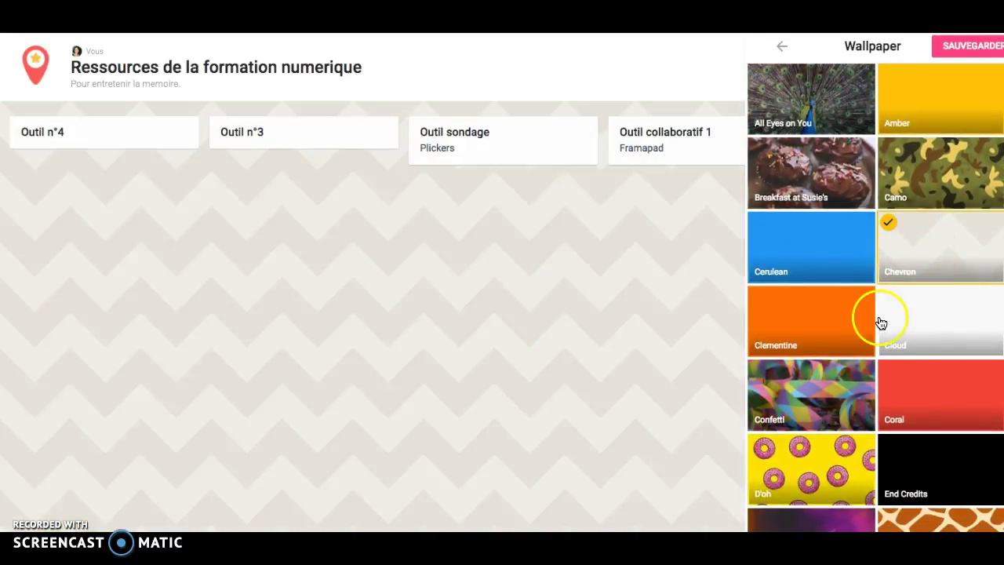
pyautogui.click(926, 322)
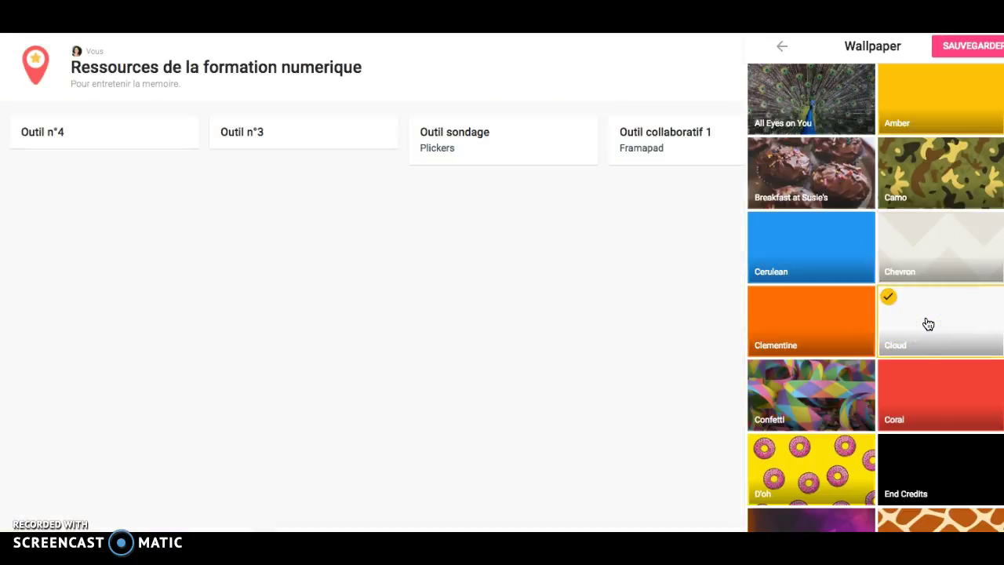
# Try the Home by 7 wallpaper from the gallery as the padlet's background
pyautogui.scroll(-4, 926, 323)
pyautogui.click(929, 293)
pyautogui.click(829, 383)
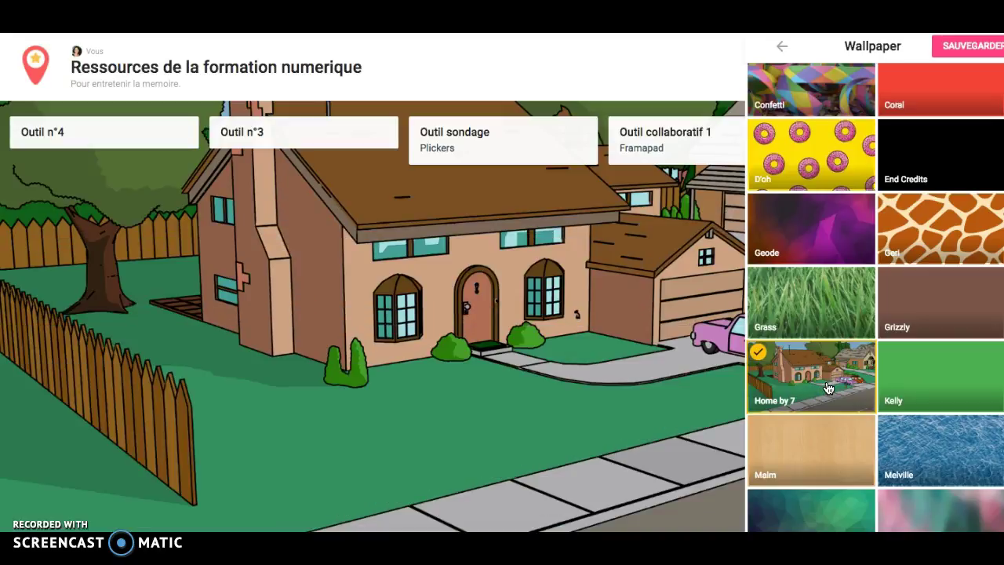
pyautogui.click(693, 374)
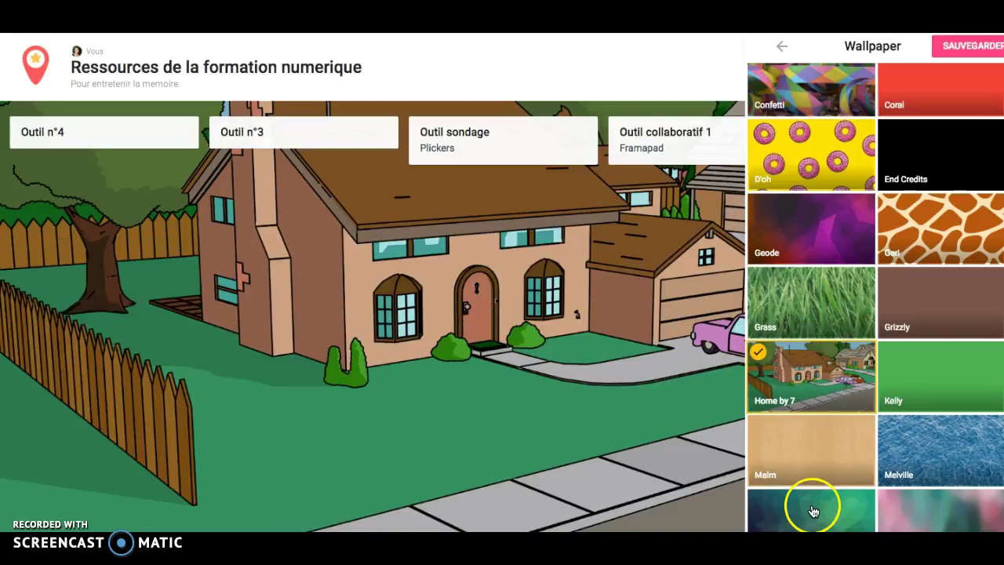
# Try the American Flag wallpaper, then apply the Notebook wallpaper, save the padlet's settings and close them
pyautogui.scroll(5, 915, 384)
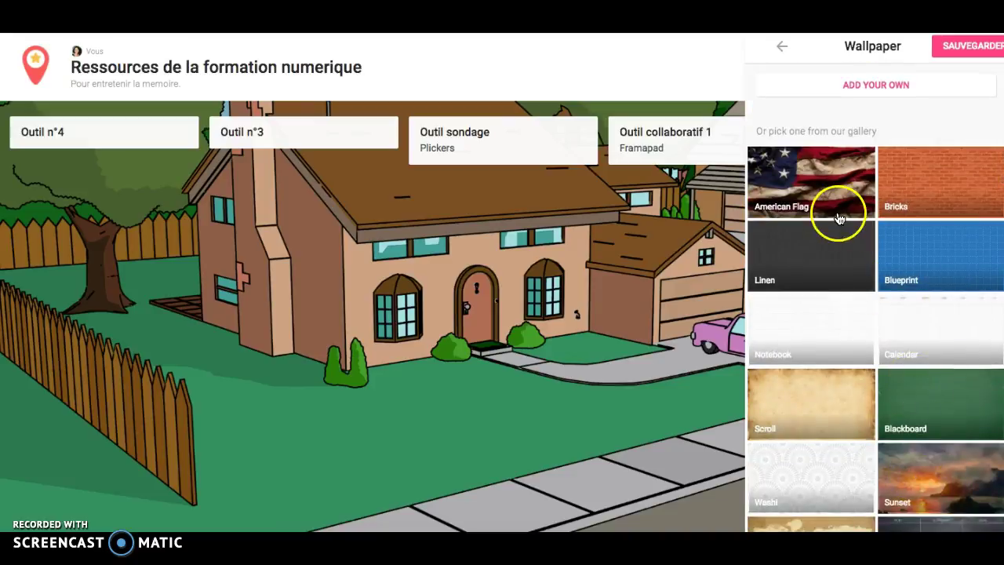
pyautogui.click(839, 217)
pyautogui.click(825, 333)
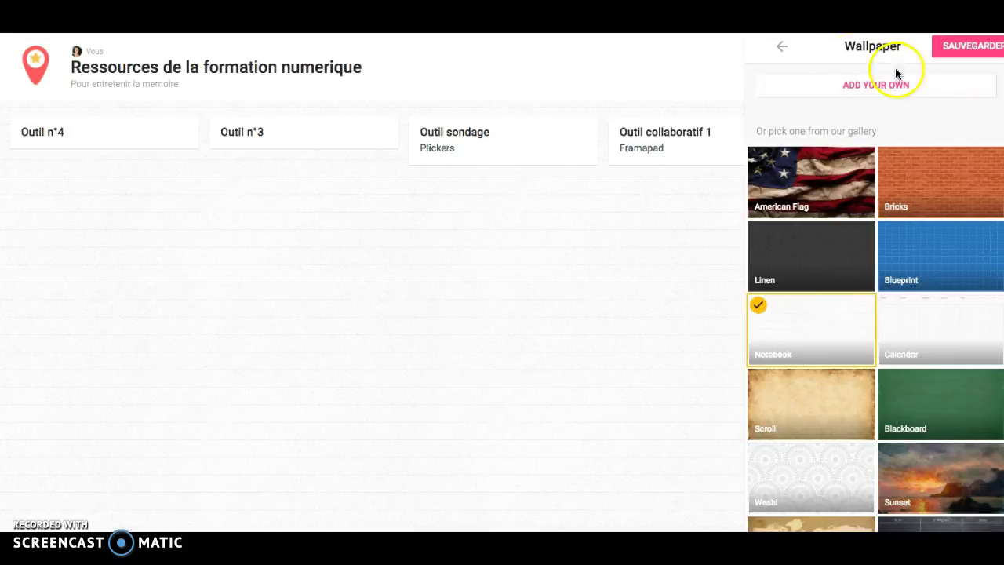
pyautogui.click(976, 51)
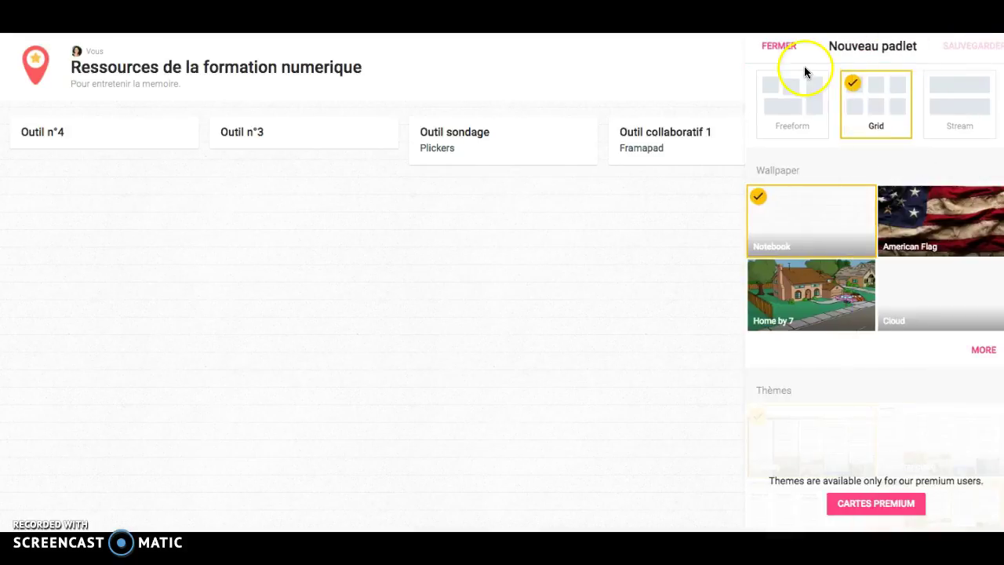
pyautogui.click(777, 47)
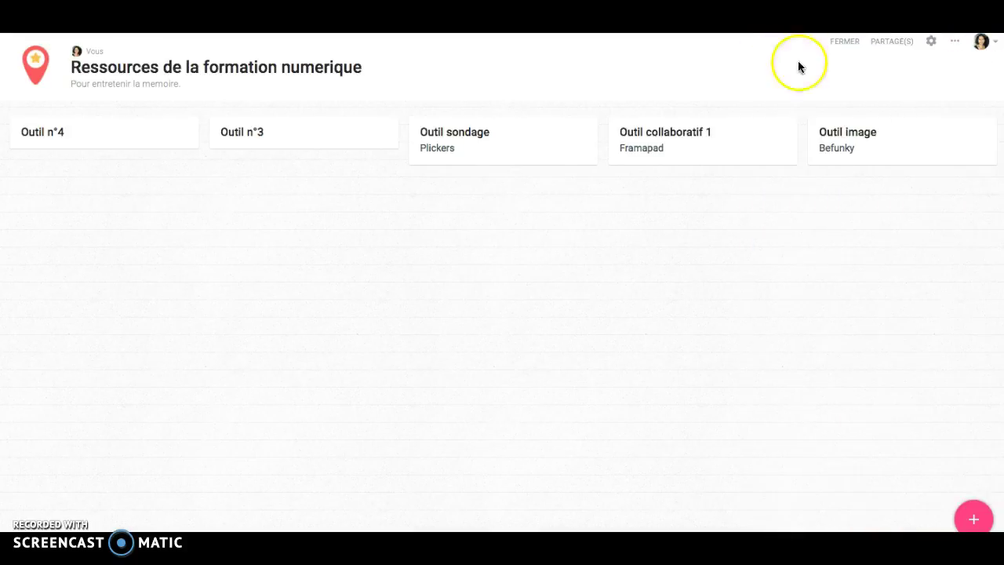
# Review the padlet's privacy options and the permission levels offered to those with access
pyautogui.click(898, 45)
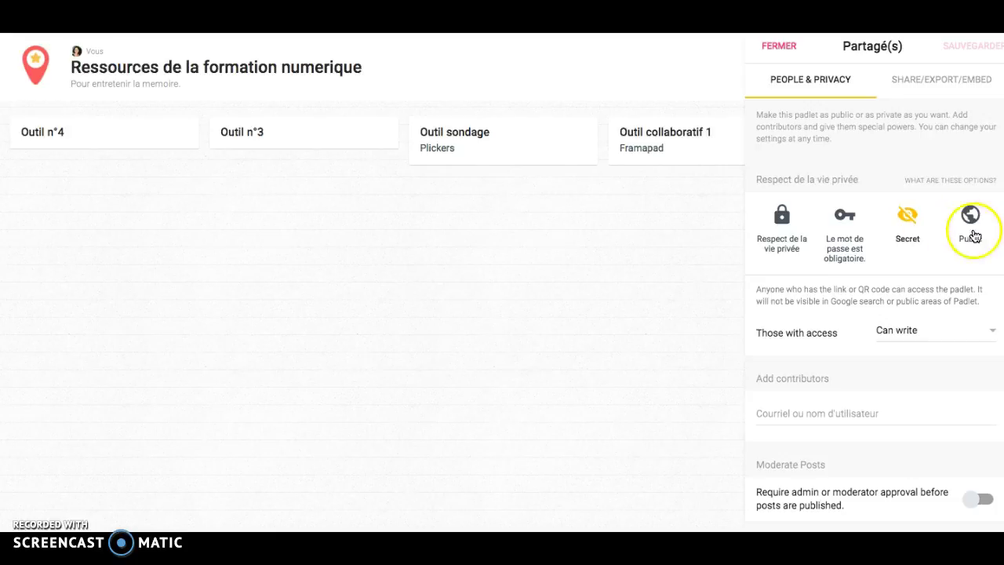
pyautogui.scroll(-1, 948, 294)
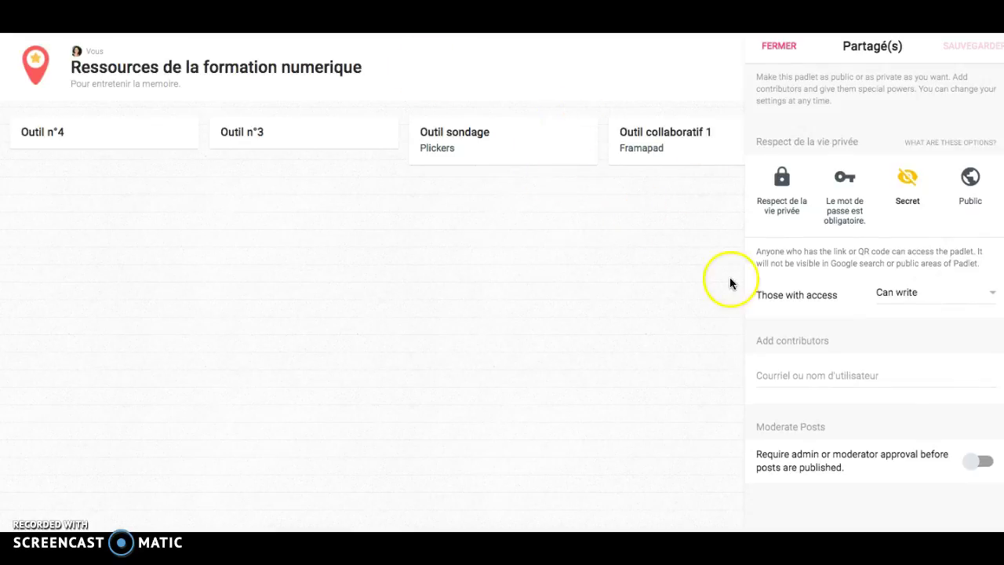
pyautogui.click(940, 296)
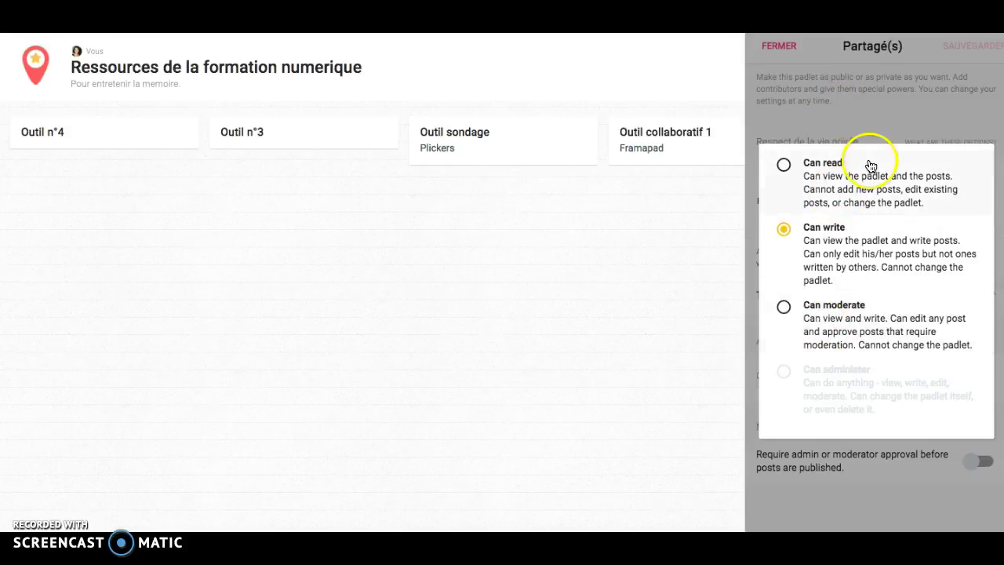
pyautogui.click(881, 122)
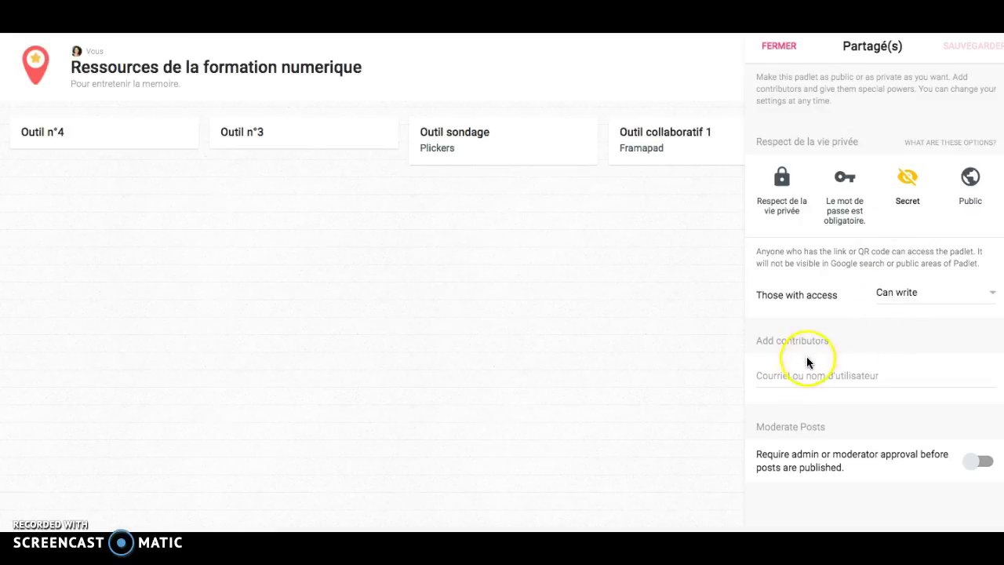
# Require admin or moderator approval before posts are published, and save the sharing settings
pyautogui.click(801, 377)
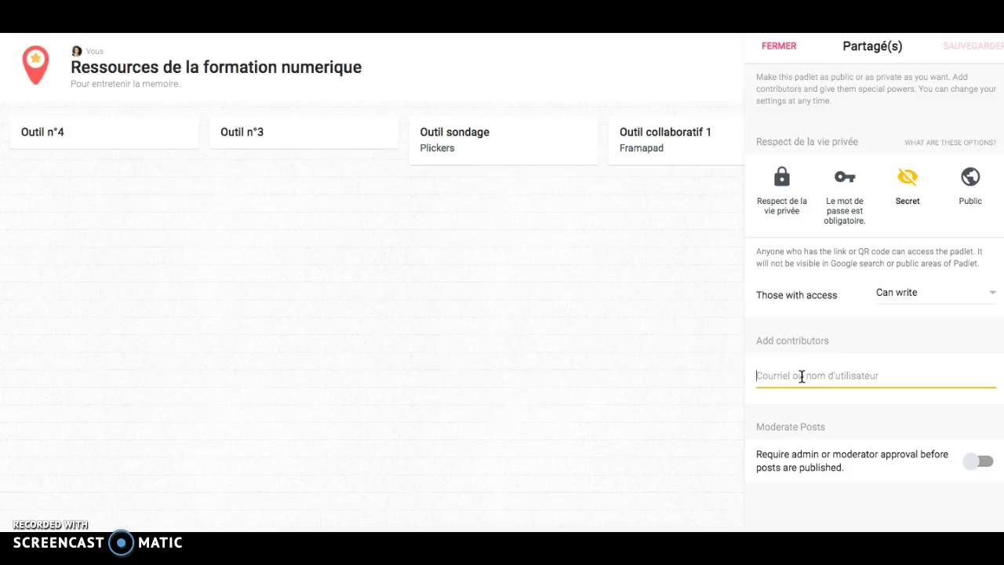
pyautogui.click(987, 464)
pyautogui.click(976, 465)
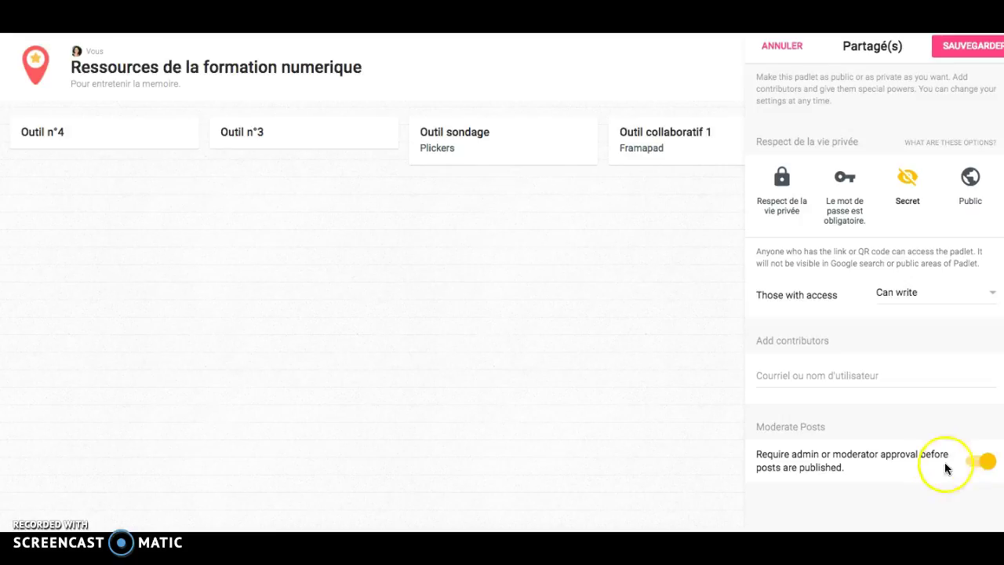
pyautogui.click(973, 49)
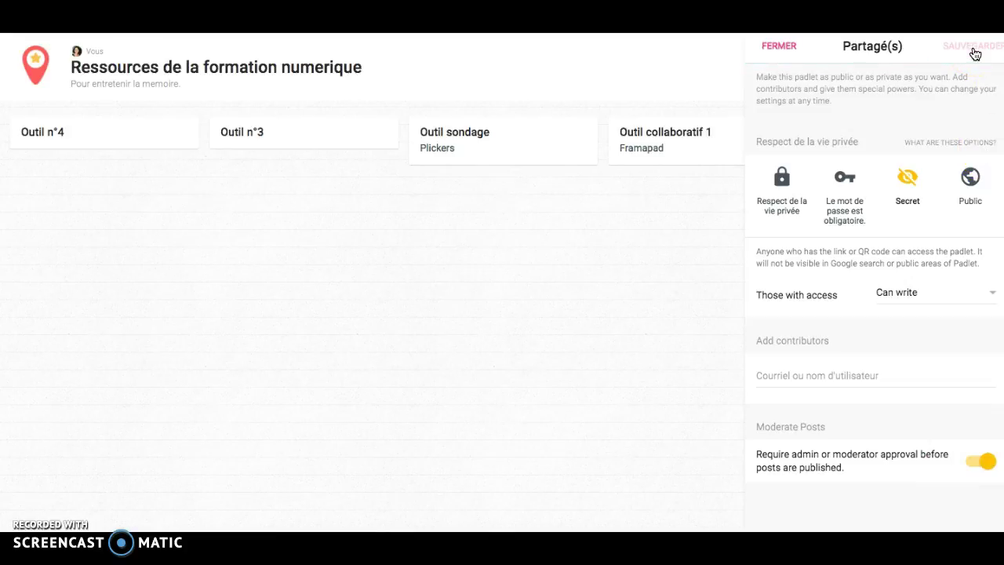
# Add a post titled "Test" to the padlet and delete it again
pyautogui.doubleClick(146, 211)
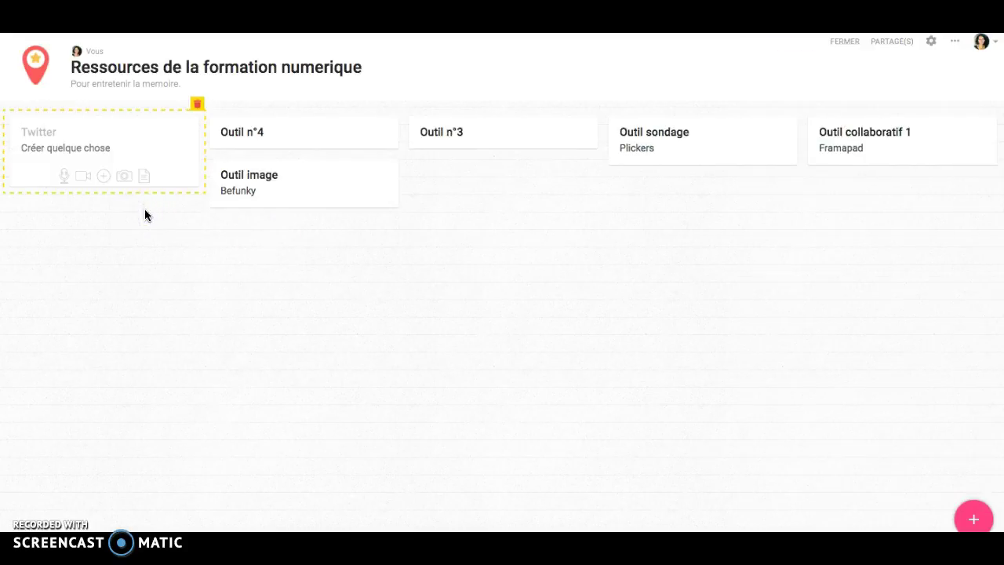
pyautogui.write('Test')
pyautogui.click(200, 265)
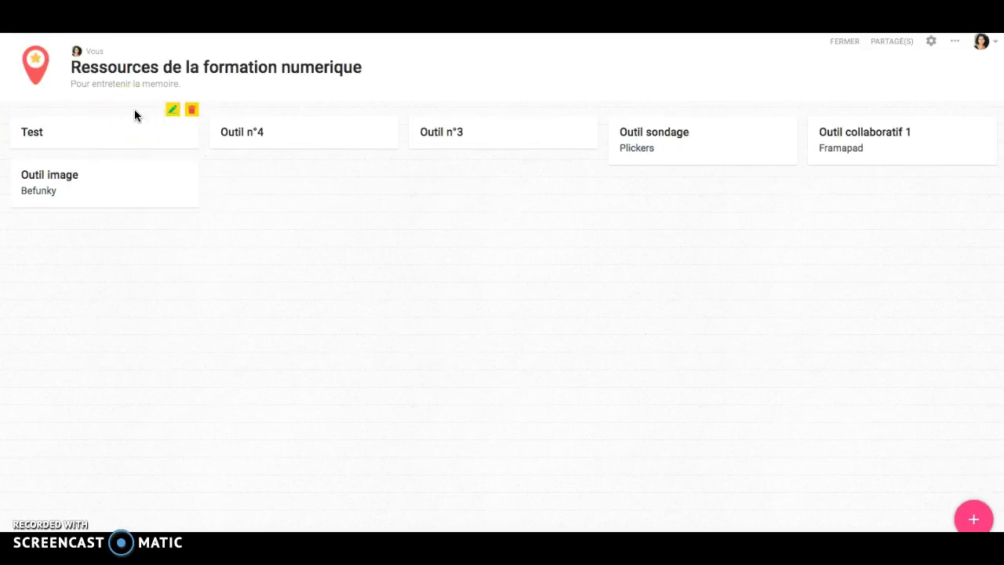
pyautogui.click(191, 110)
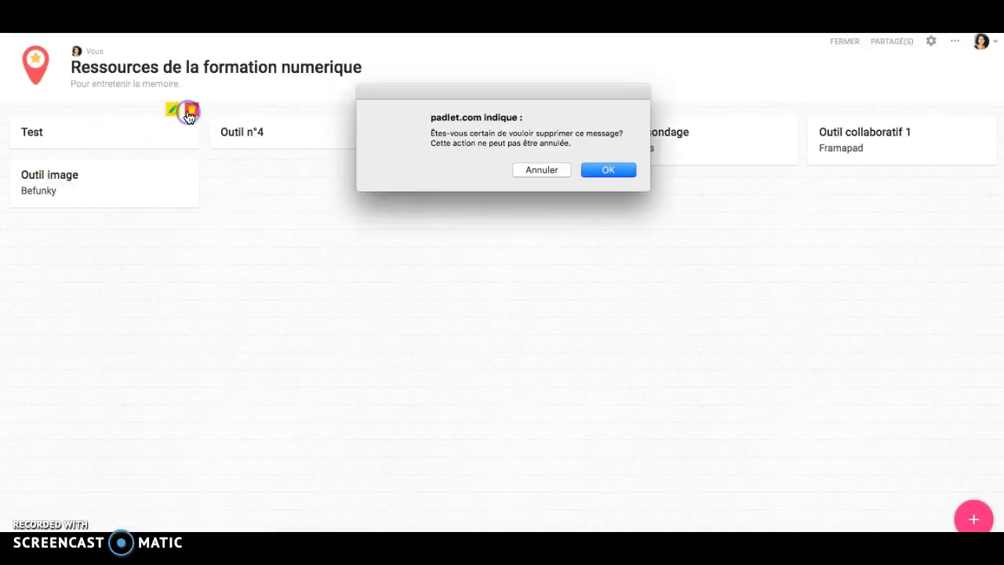
pyautogui.click(606, 169)
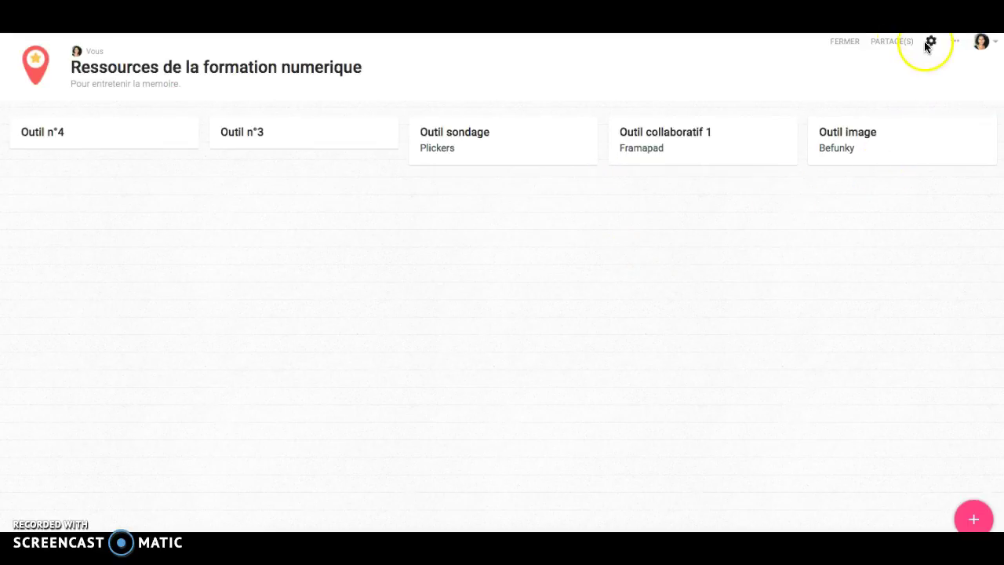
# Copy the link to the padlet and paste it into the body of the new "Padlet" blog article on the Lycée Fénelon site
pyautogui.click(899, 44)
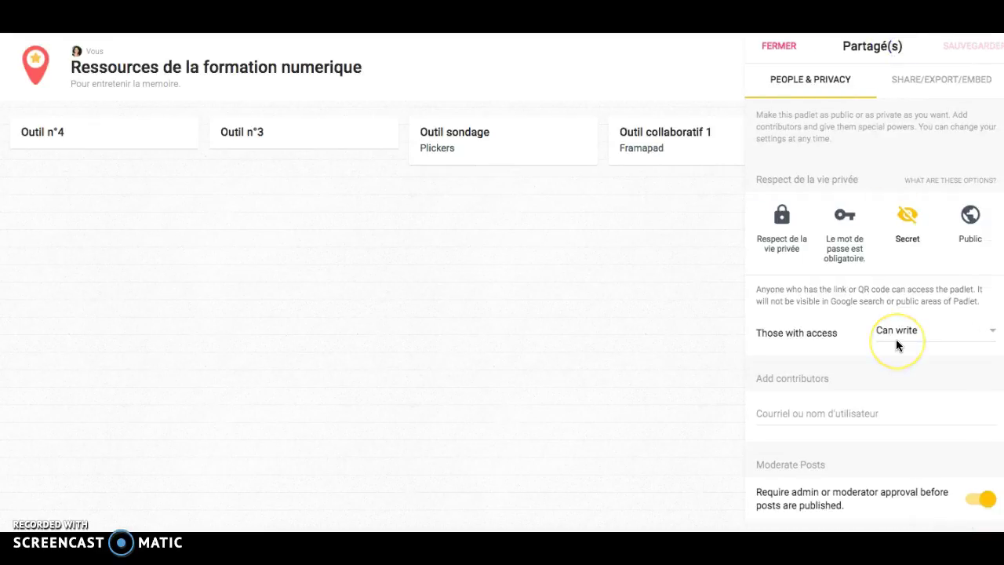
pyautogui.scroll(-1, 896, 339)
pyautogui.scroll(1, 896, 339)
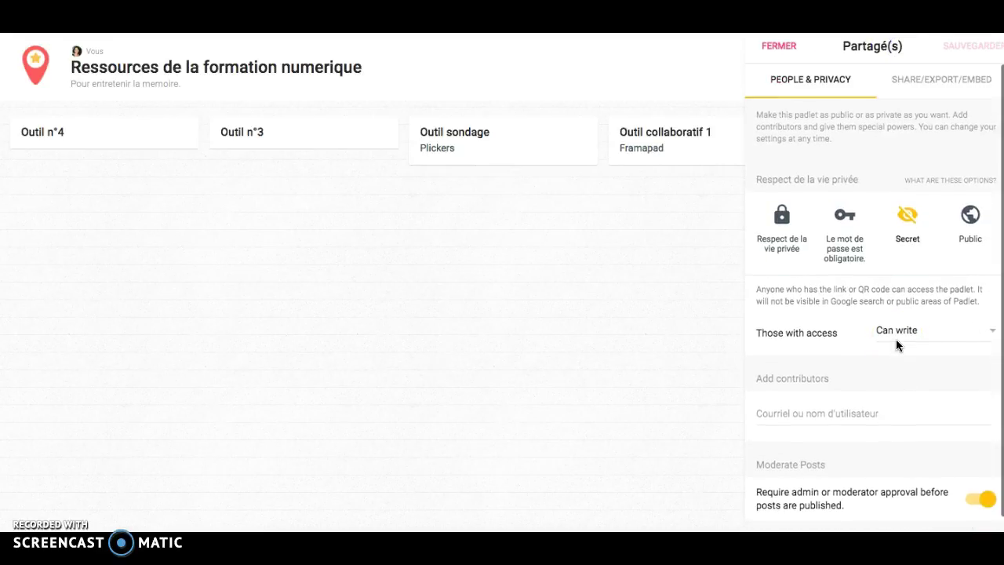
pyautogui.click(934, 93)
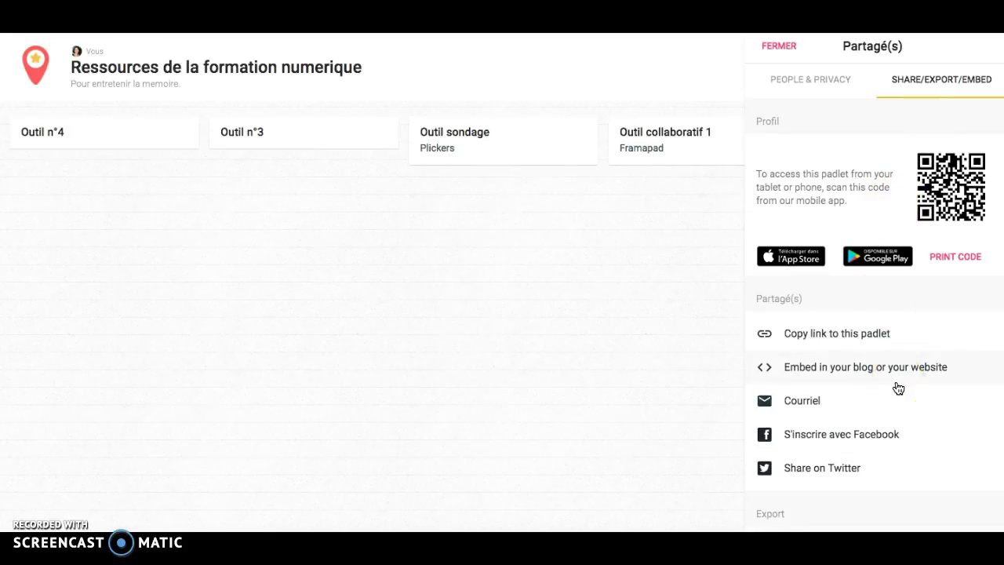
pyautogui.click(852, 333)
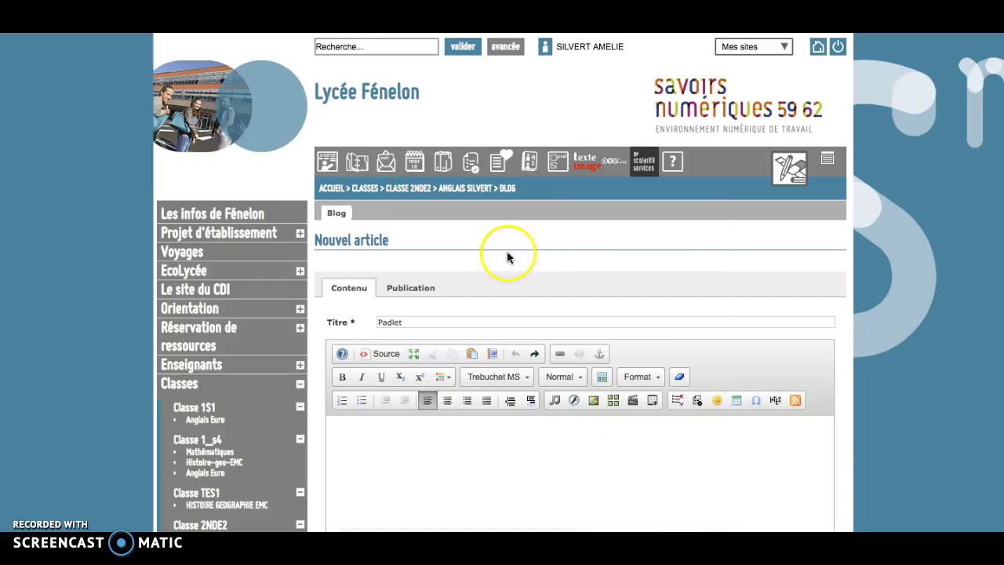
pyautogui.hotkey('ctrl', 'v')
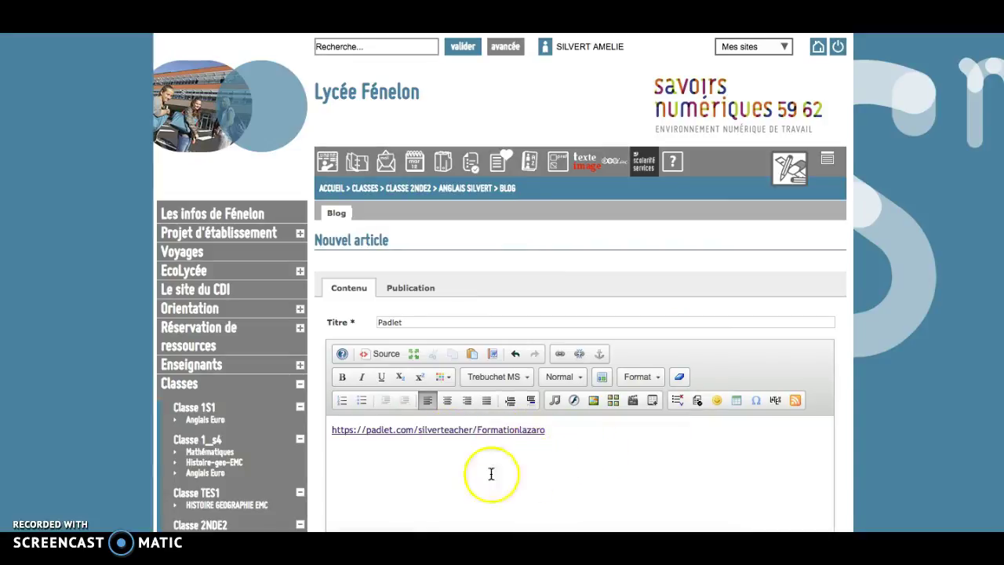
# Return to the padlet's sharing options and copy its HTML embed code for a blog or website
pyautogui.click(383, 354)
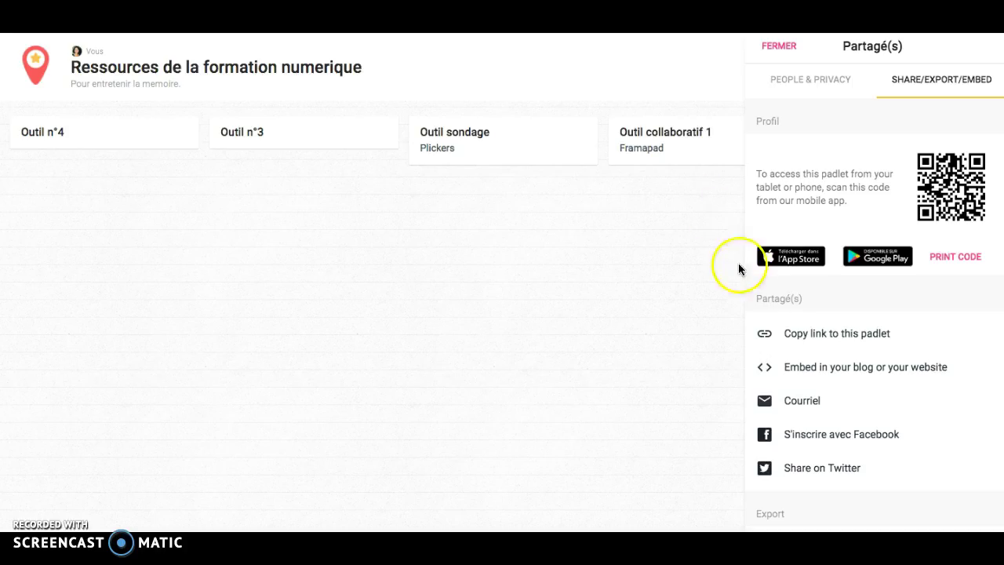
pyautogui.click(813, 366)
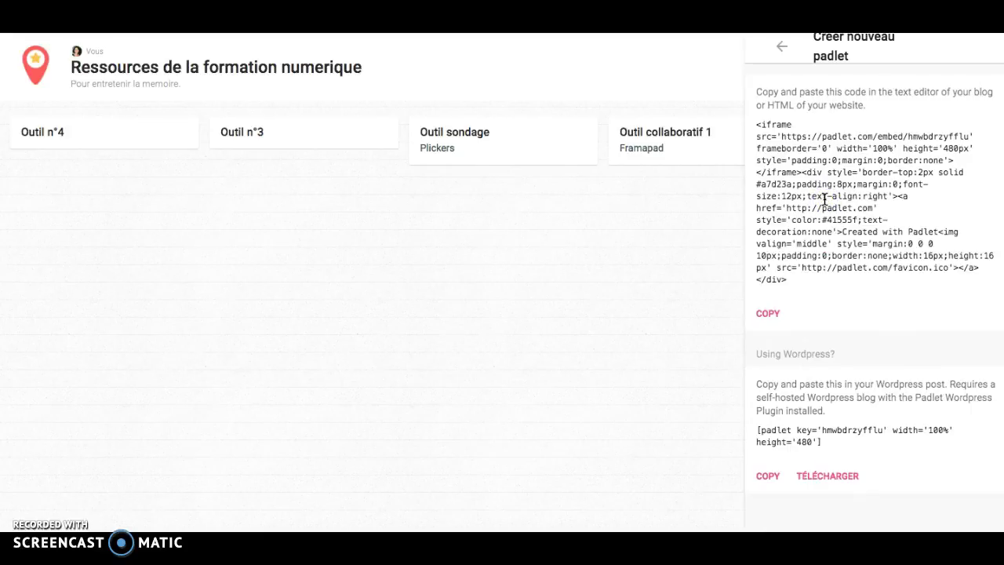
pyautogui.click(771, 320)
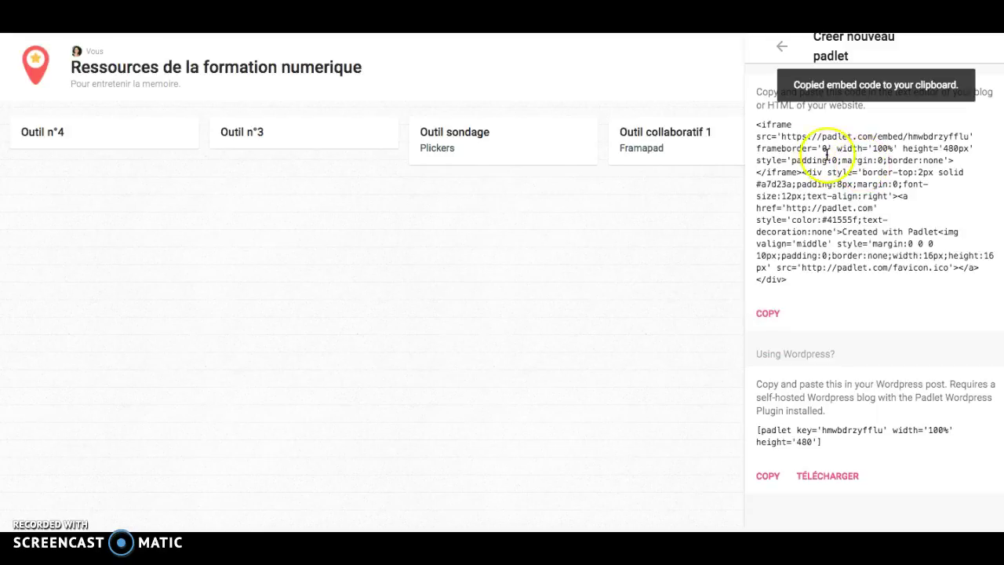
# Paste the padlet's embed code into the HTML source of the "Padlet" blog article, below the existing link
pyautogui.click(781, 46)
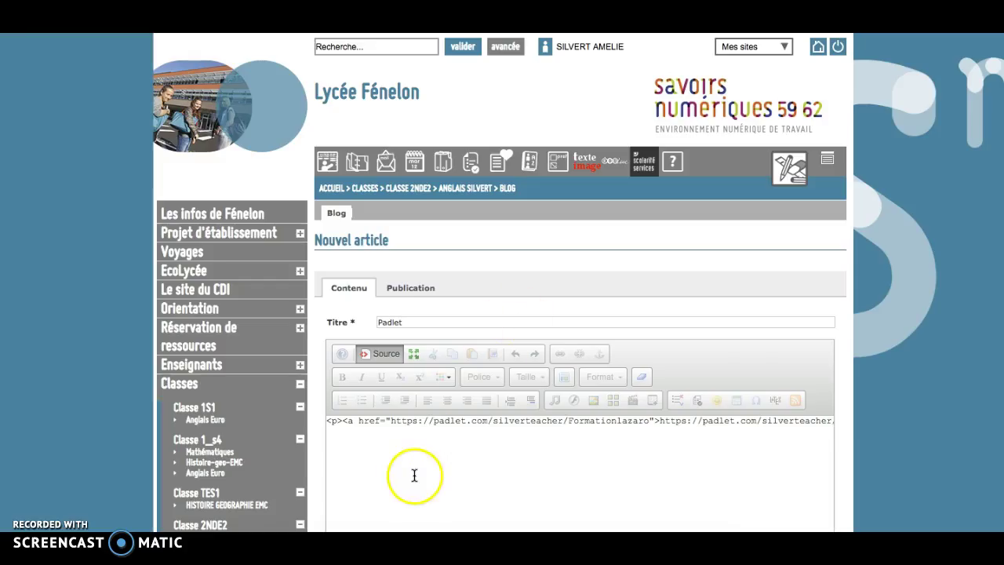
pyautogui.click(350, 448)
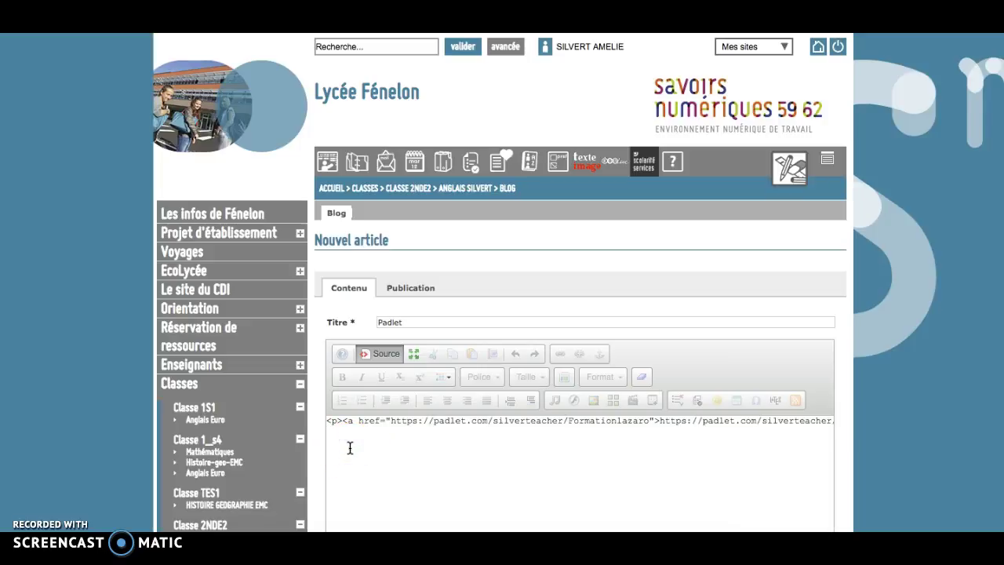
pyautogui.hotkey('ctrl', 'v')
pyautogui.scroll(-10, 515, 376)
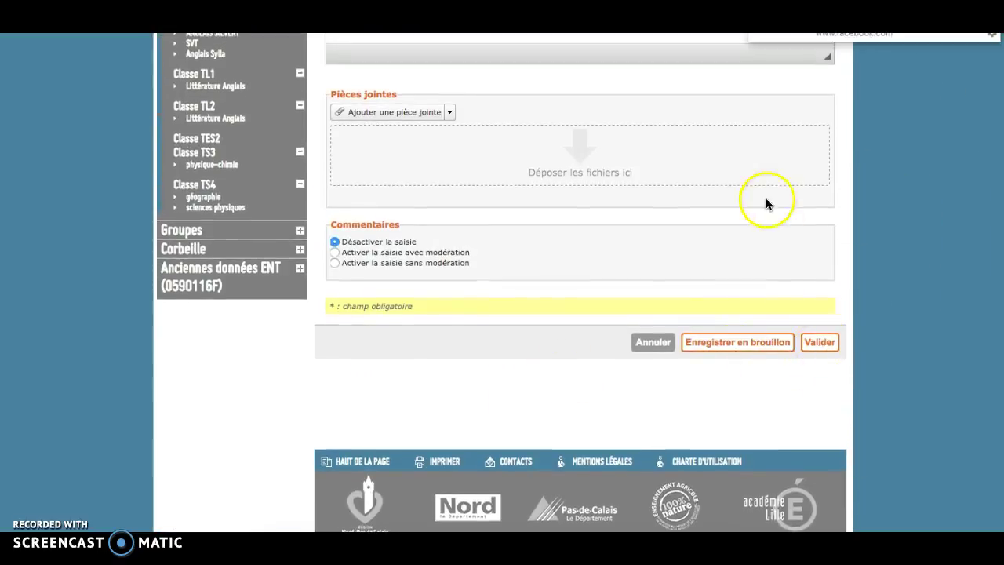
pyautogui.scroll(4, 768, 206)
pyautogui.scroll(5, 765, 197)
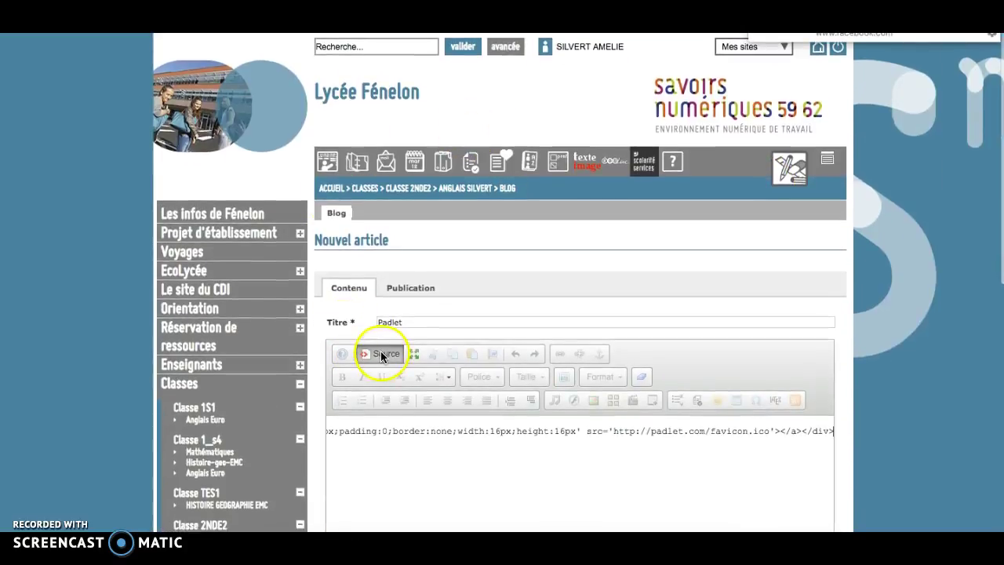
# Switch the article from HTML source back to visual editing, check the embedded padlet and submit the article
pyautogui.click(383, 354)
pyautogui.scroll(-5, 576, 376)
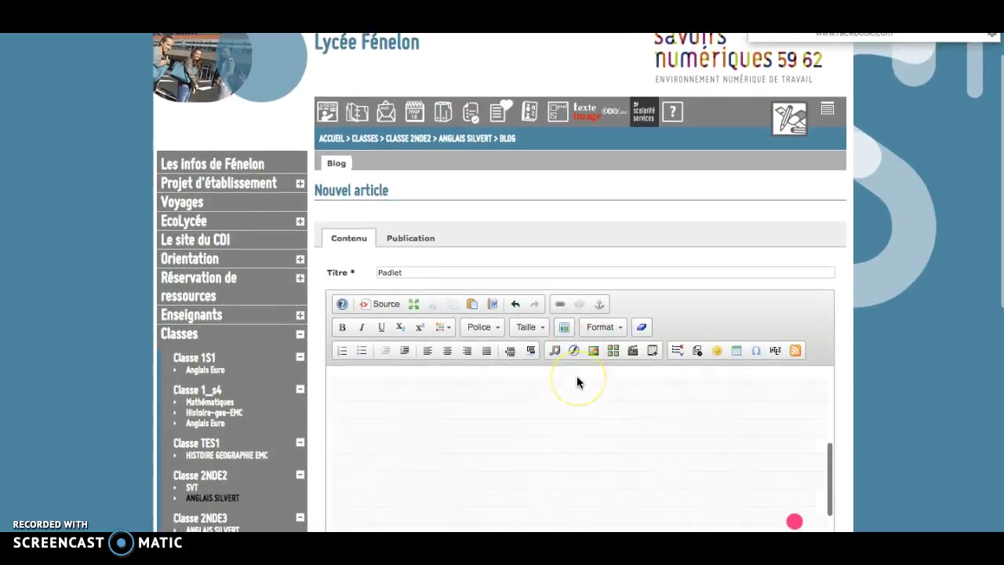
pyautogui.scroll(-2, 588, 361)
pyautogui.scroll(5, 616, 179)
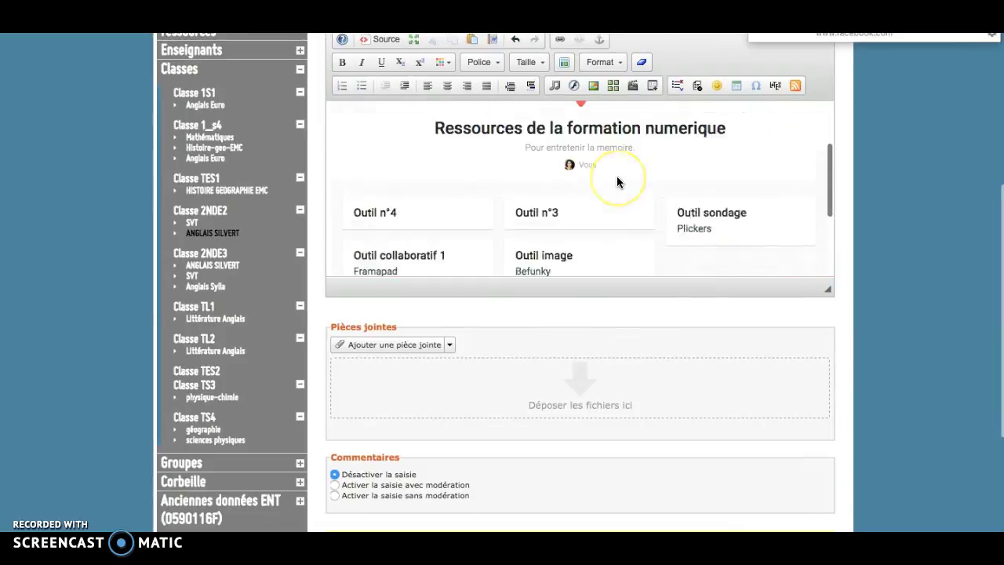
pyautogui.scroll(-3, 708, 310)
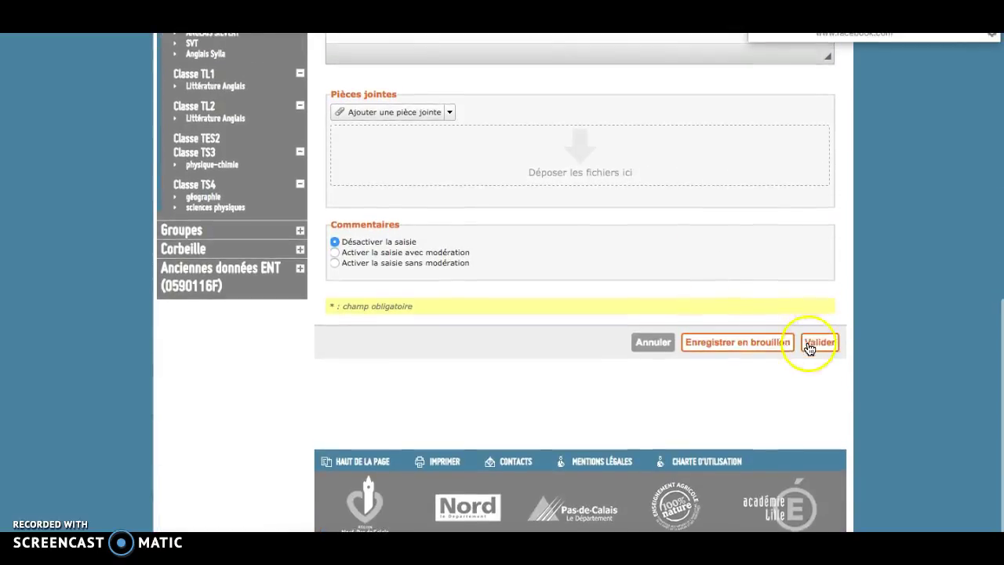
pyautogui.click(817, 339)
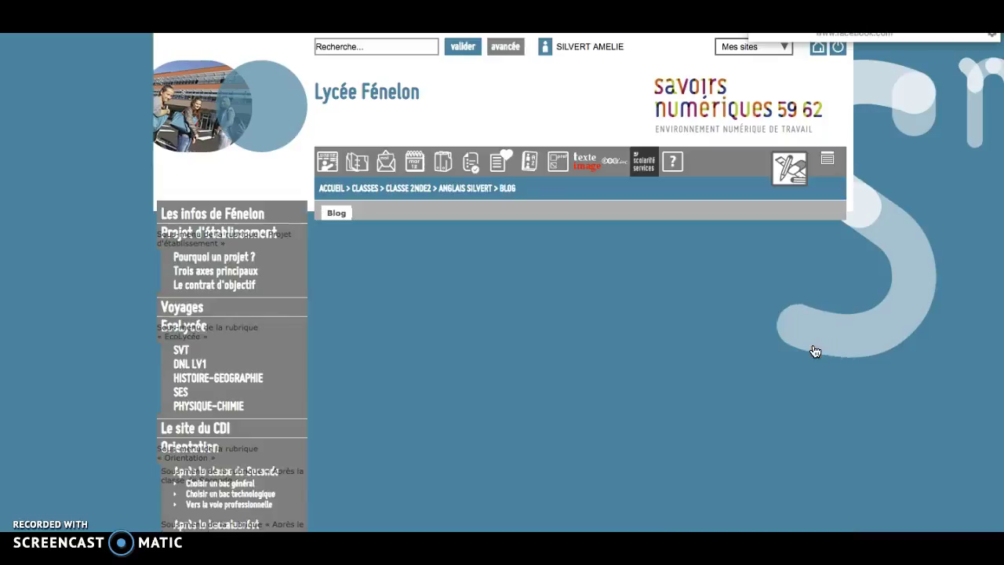
pyautogui.scroll(-4, 812, 345)
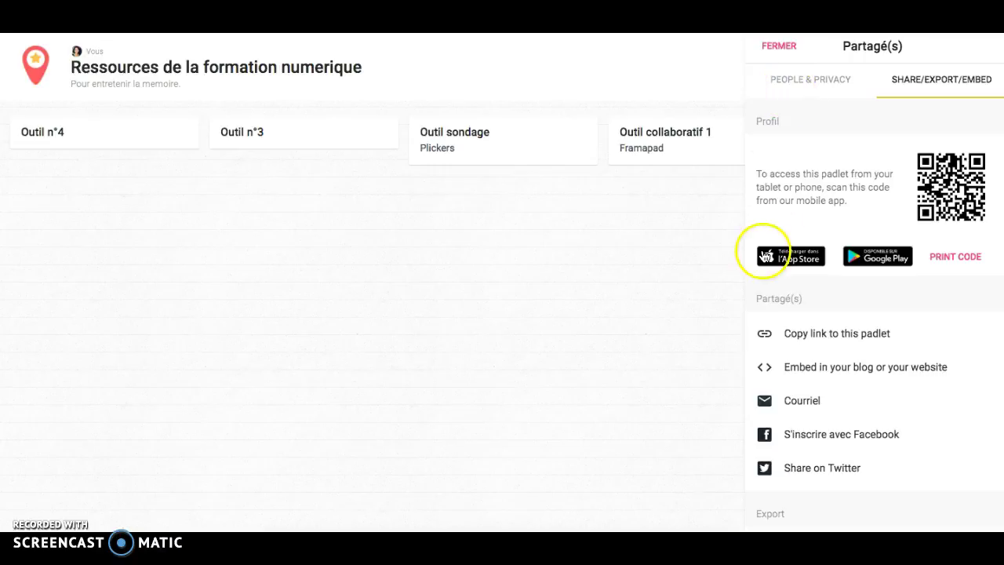
# Return to the padlet and review its sharing and export options, closing the sharing settings when done
pyautogui.scroll(-1, 762, 253)
pyautogui.scroll(-1, 764, 257)
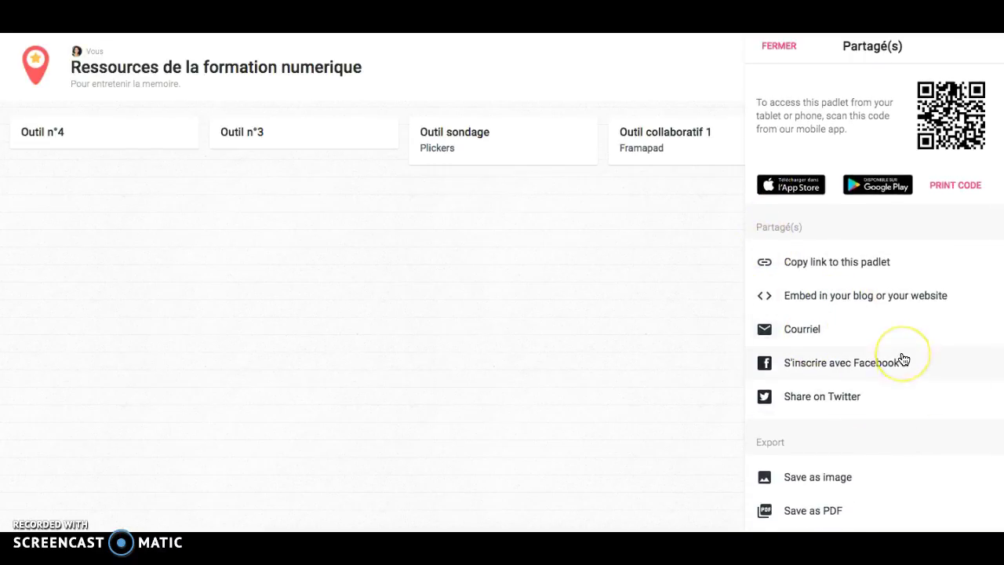
pyautogui.scroll(-4, 904, 359)
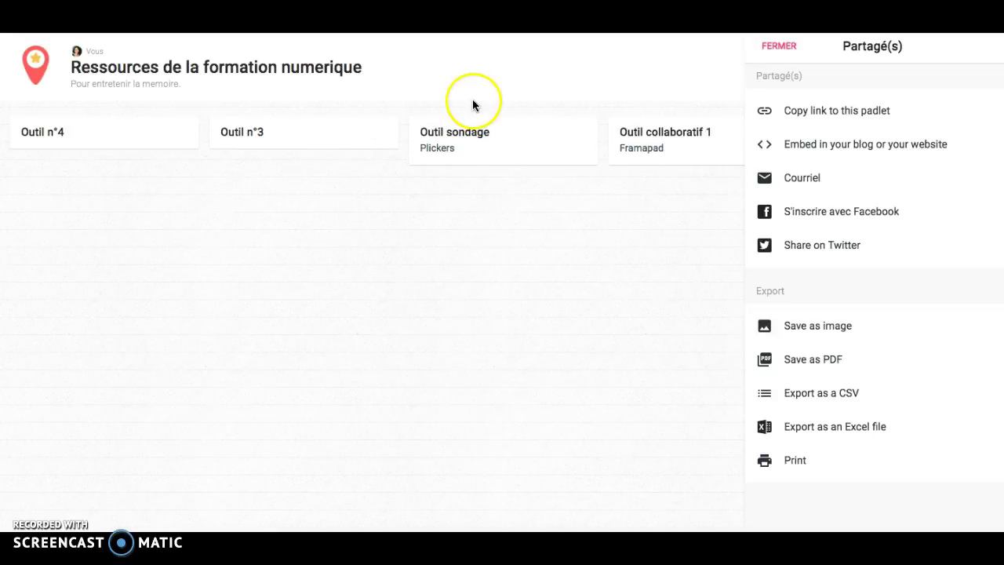
pyautogui.click(778, 47)
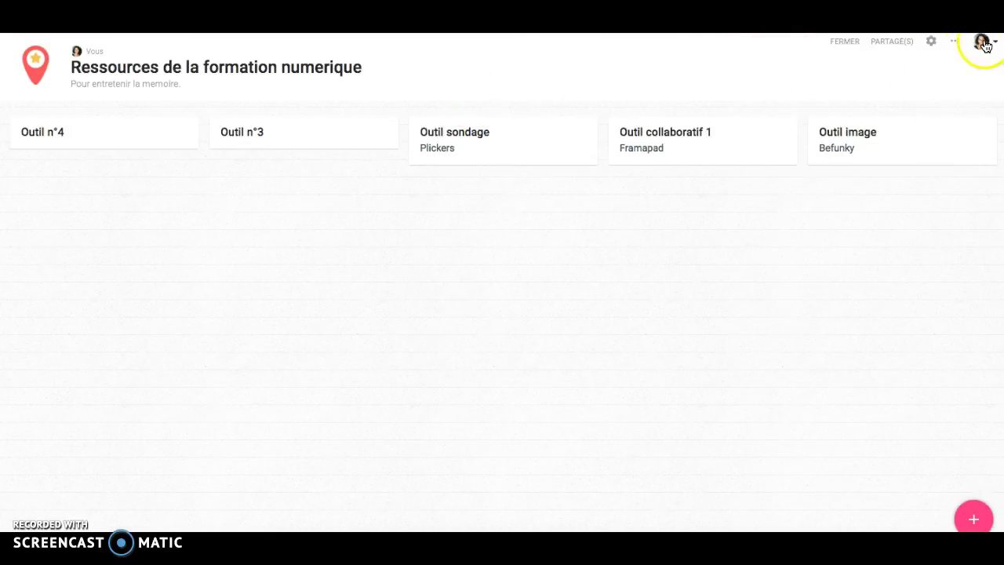
# Look through the padlet's additional actions and its copy options, and close them without making a copy
pyautogui.click(953, 43)
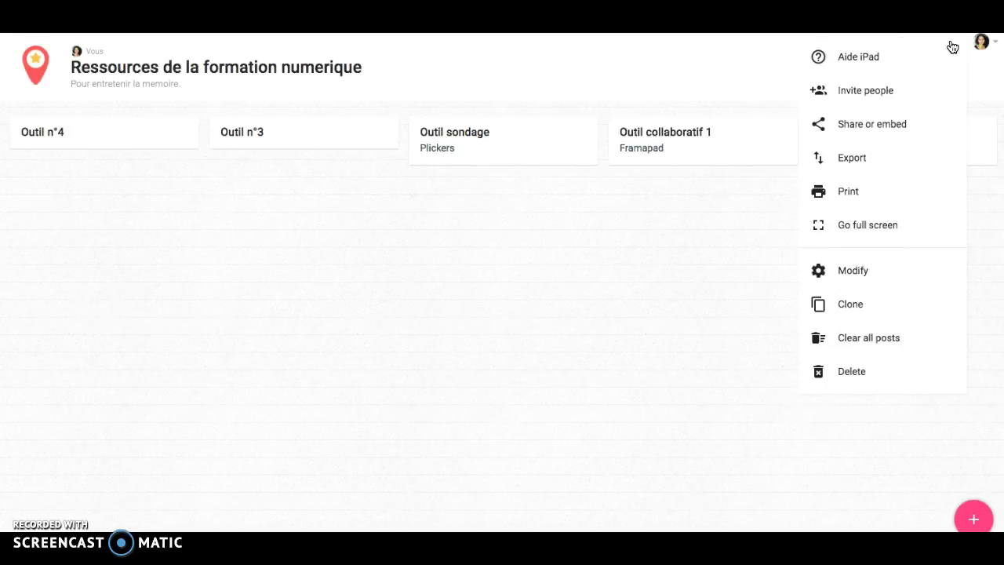
pyautogui.click(723, 64)
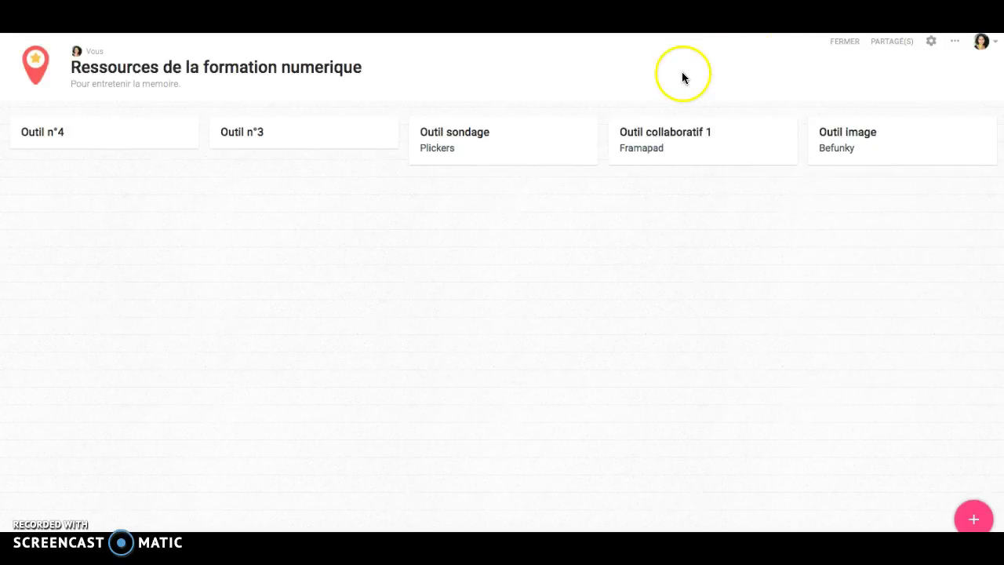
pyautogui.click(845, 43)
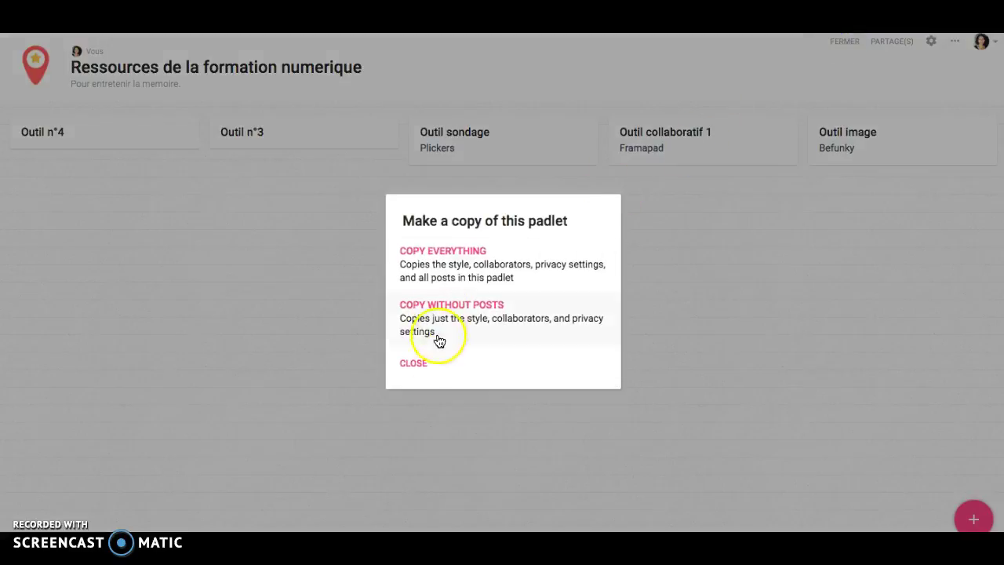
pyautogui.click(415, 366)
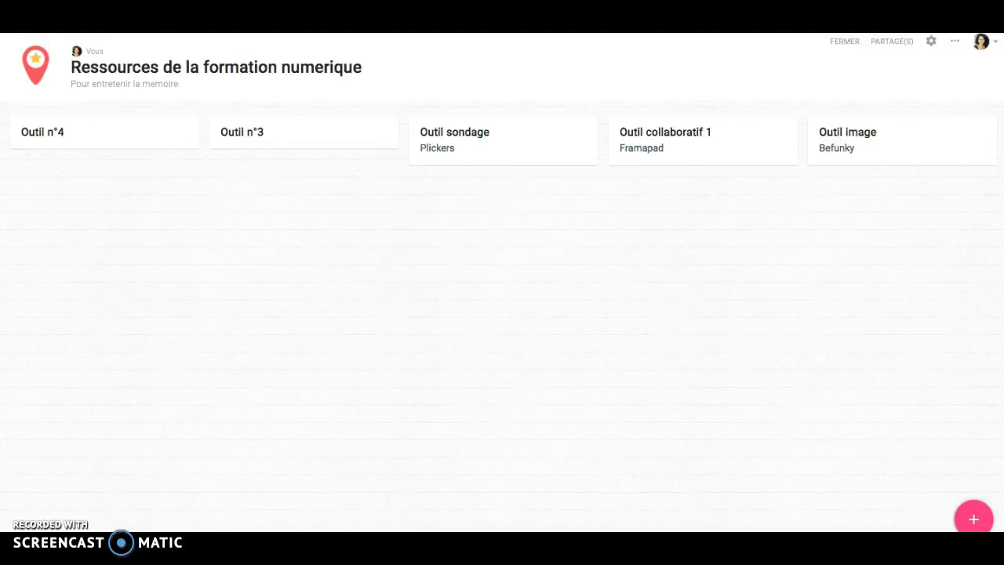
# Go to the Padlet dashboard and browse all attachments used in the account's padlets
pyautogui.press('BackSpace')
pyautogui.press('Return')
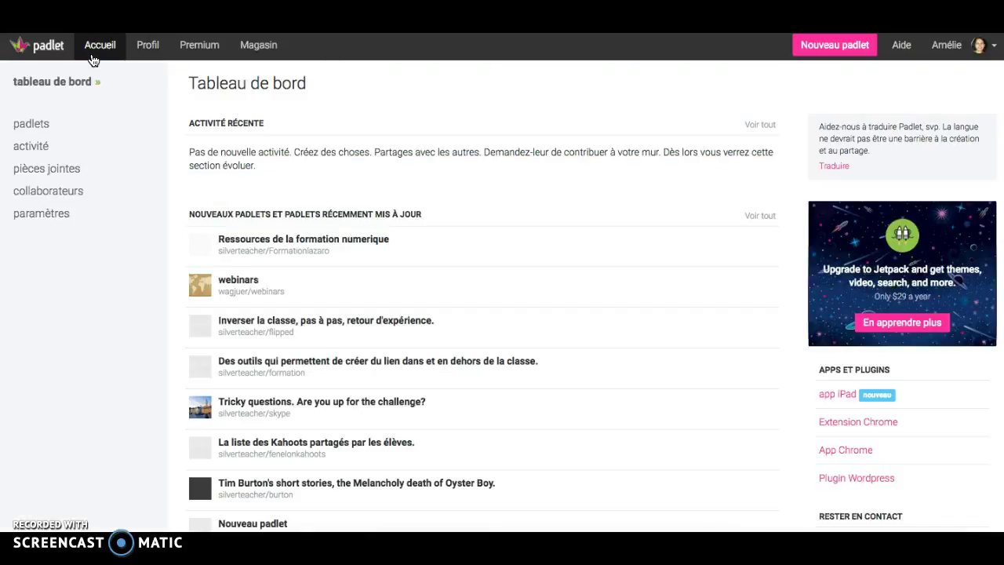
pyautogui.click(95, 132)
pyautogui.click(68, 173)
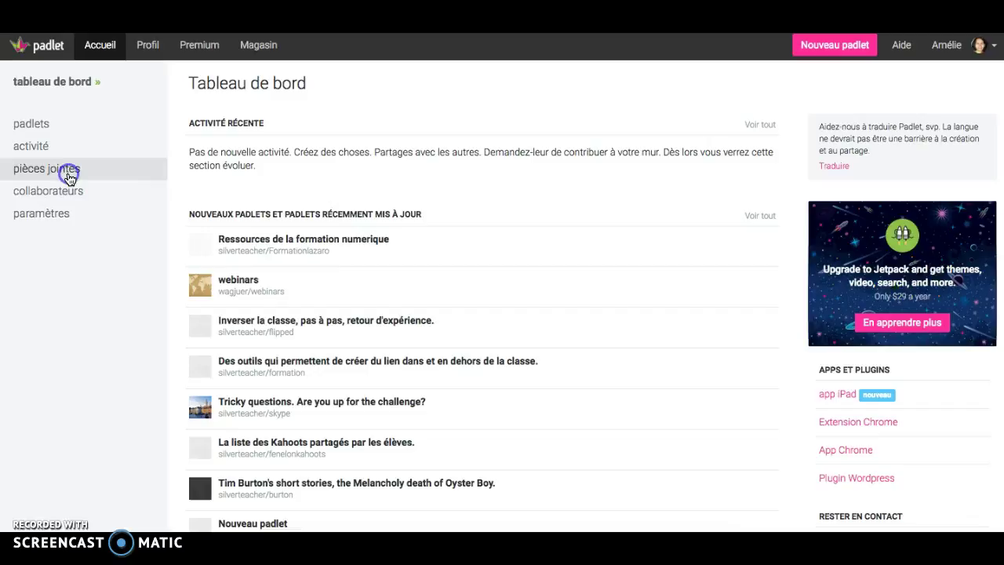
pyautogui.click(285, 240)
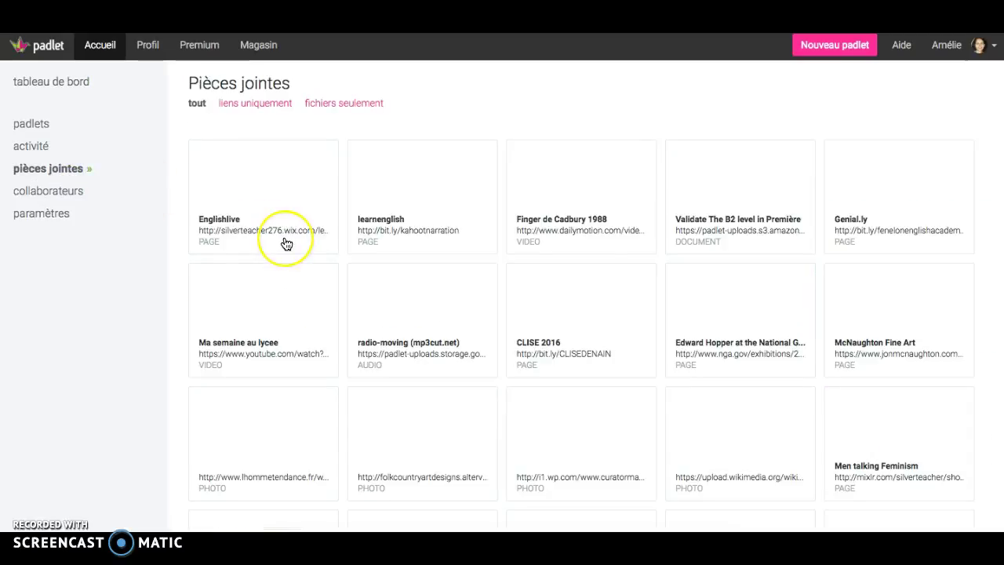
pyautogui.click(297, 241)
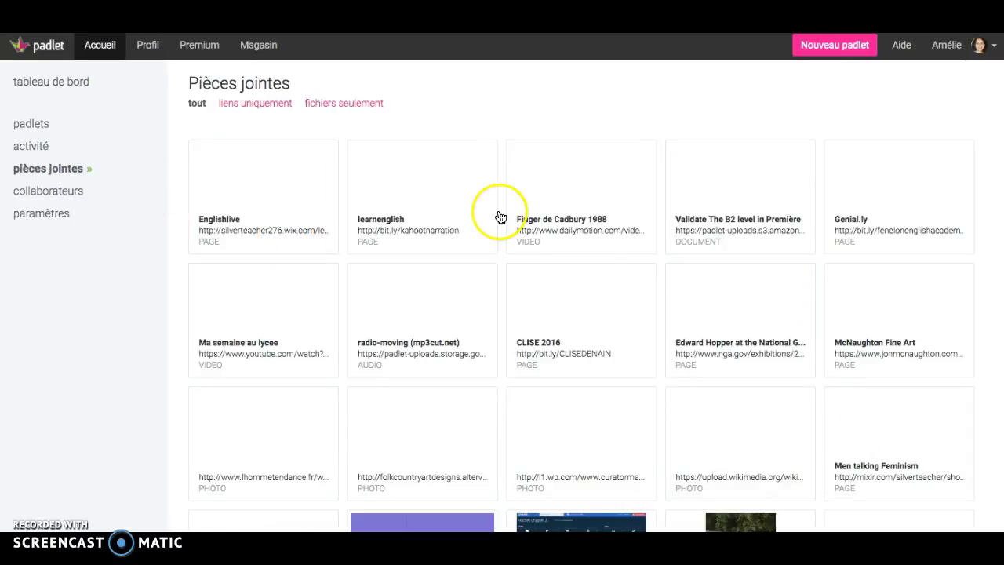
pyautogui.scroll(-4, 511, 240)
pyautogui.scroll(-6, 526, 260)
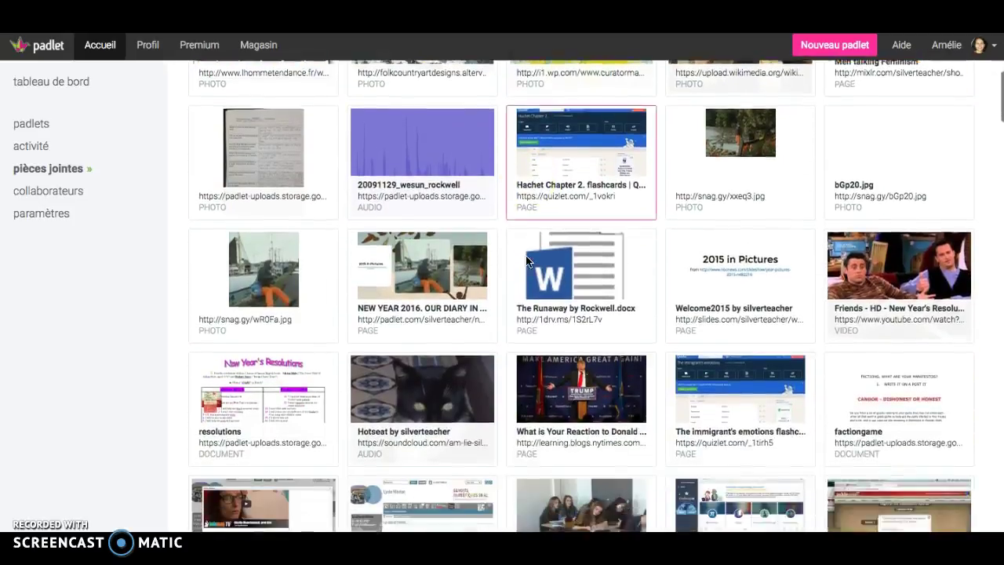
pyautogui.scroll(-5, 525, 260)
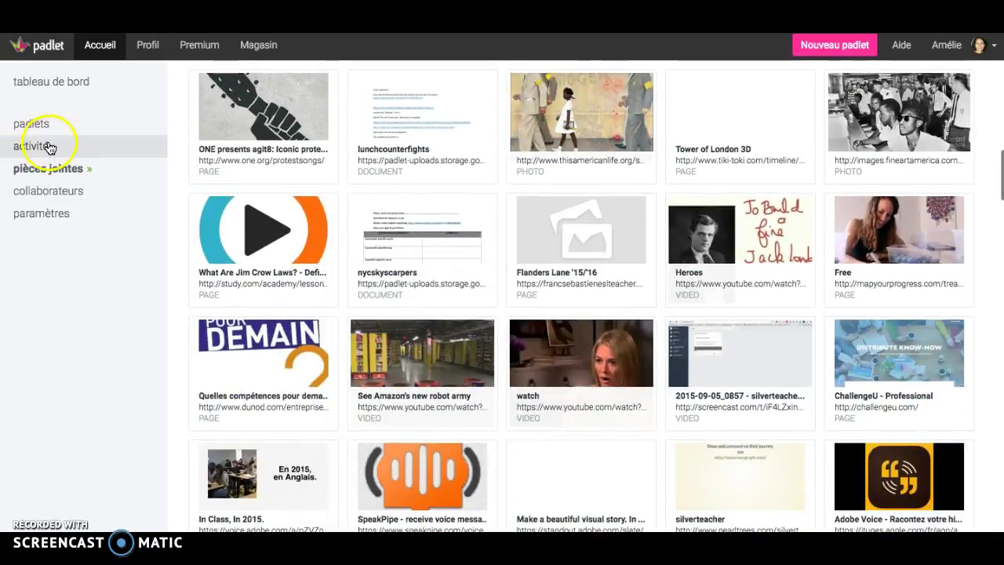
# Examine the account's activity, collaborators and basic information settings, and open the list of created padlets
pyautogui.click(47, 147)
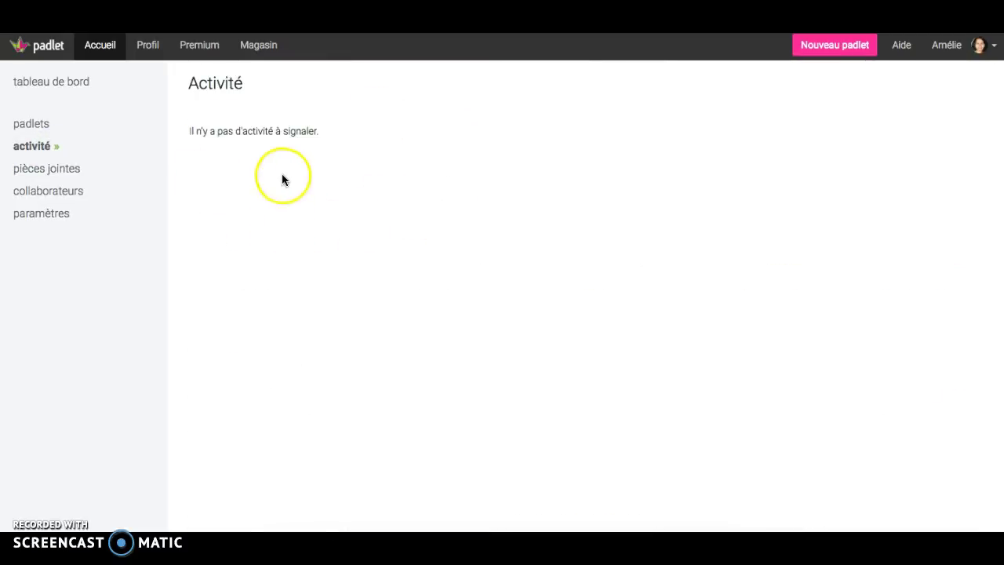
pyautogui.click(88, 197)
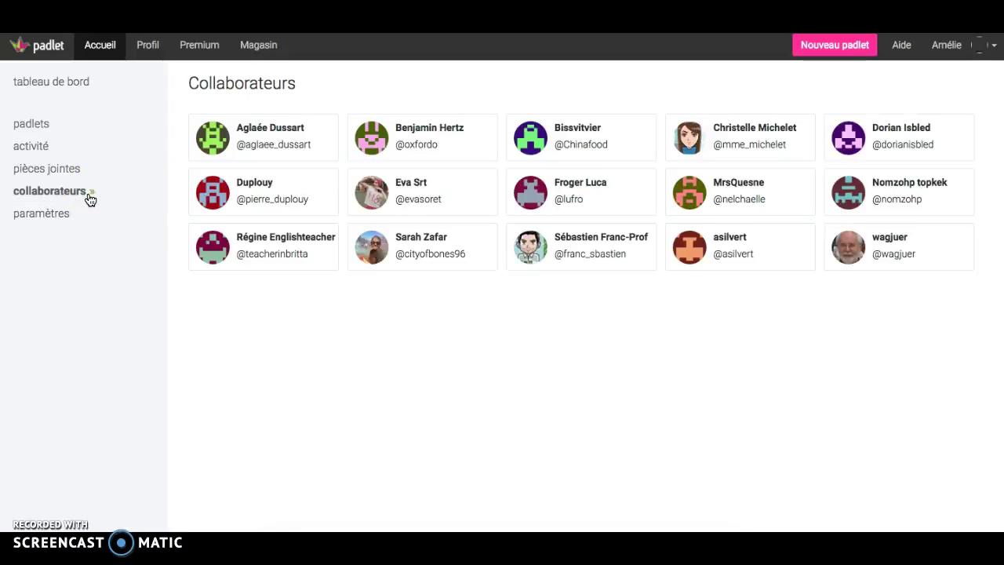
pyautogui.click(50, 217)
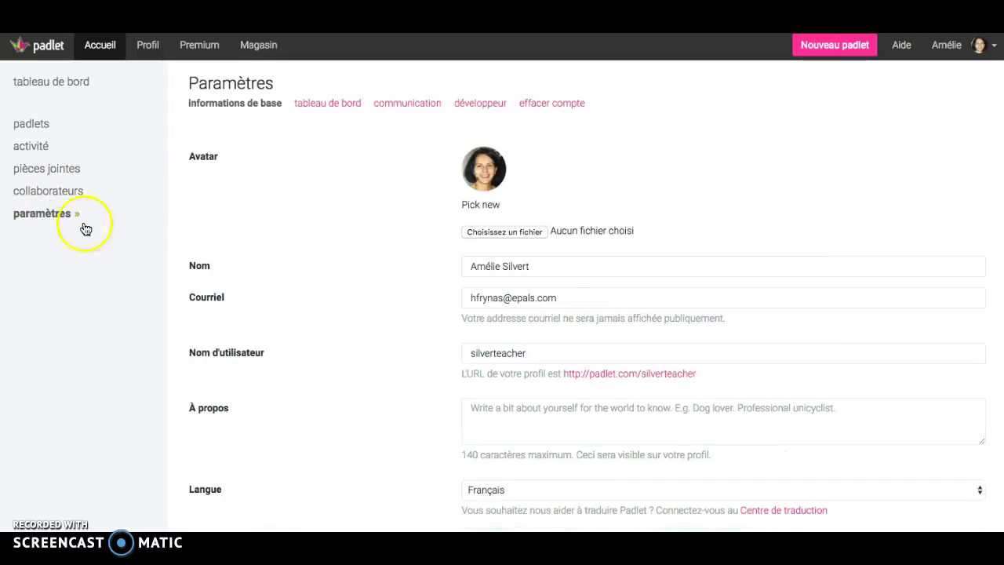
pyautogui.scroll(-2, 859, 166)
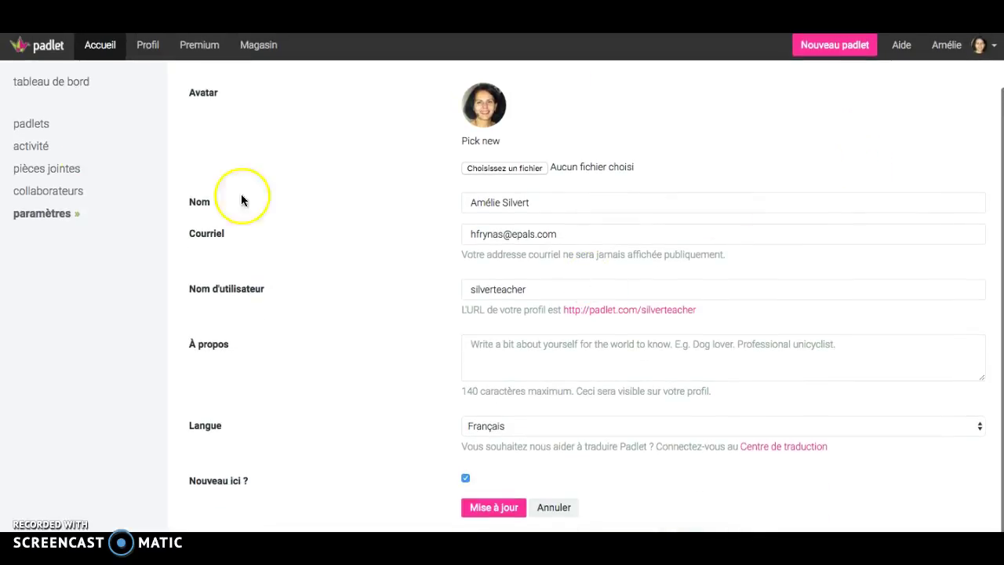
pyautogui.click(29, 129)
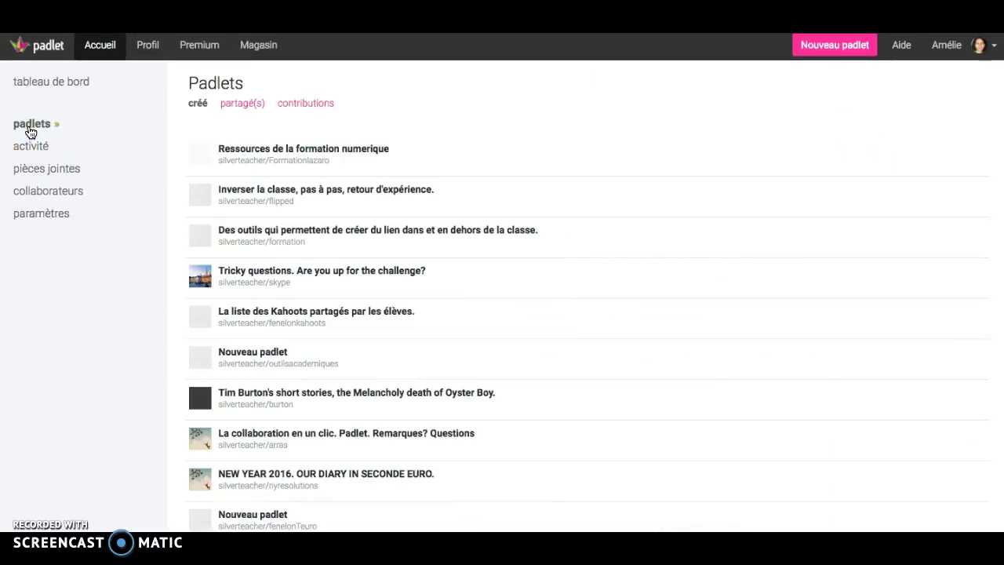